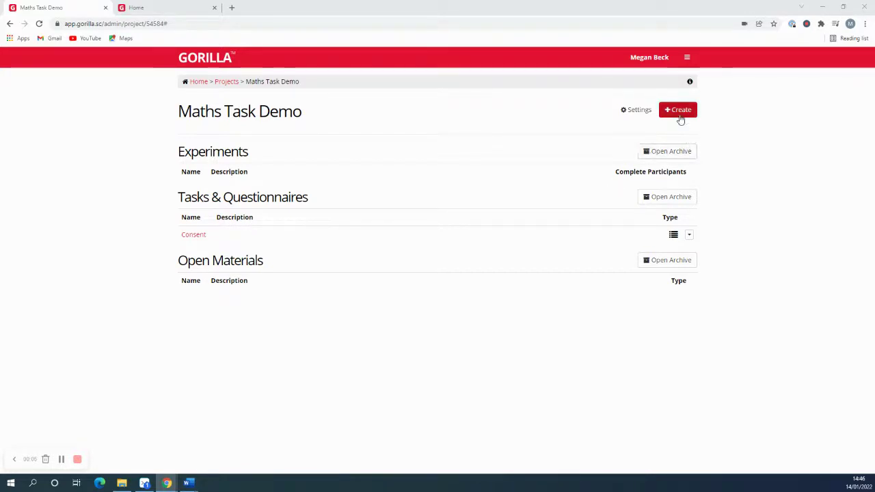
- Create a Task Builder task named 'Maths Task' in the Maths Task Demo project
{"action": "left_click", "coordinate": [679, 113]}
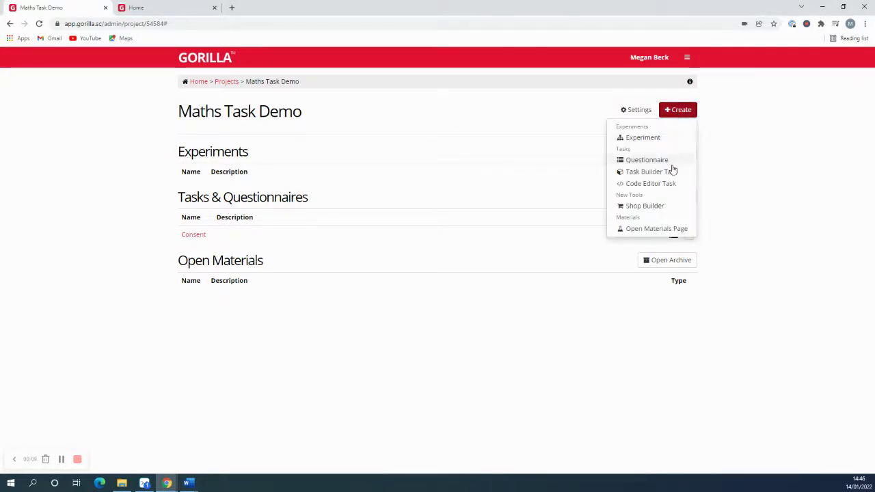
{"action": "left_click", "coordinate": [652, 174]}
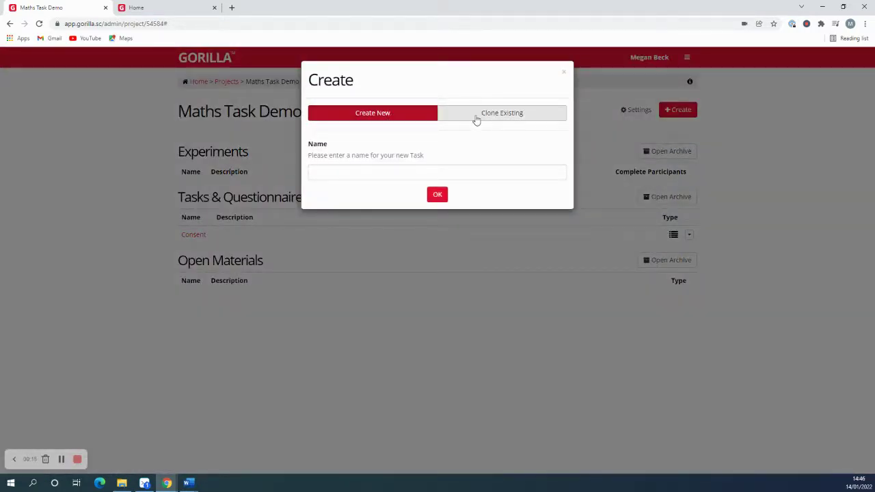
{"action": "left_click", "coordinate": [340, 176]}
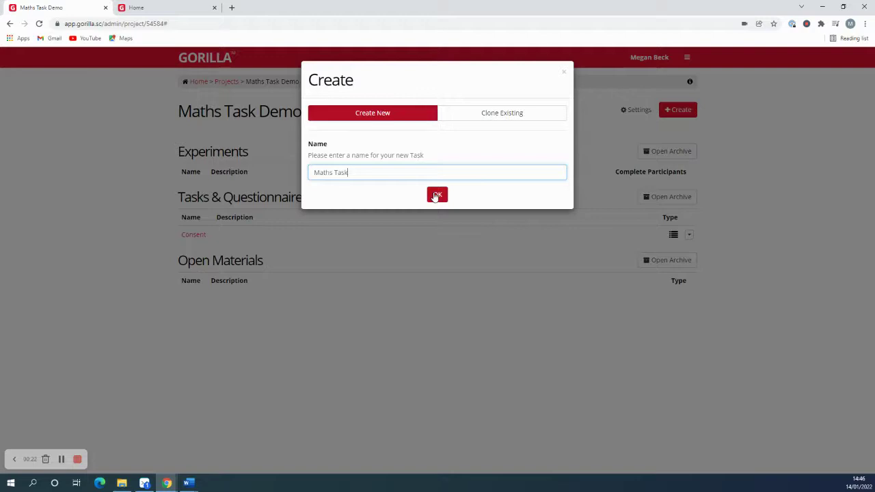
{"action": "left_click", "coordinate": [438, 194]}
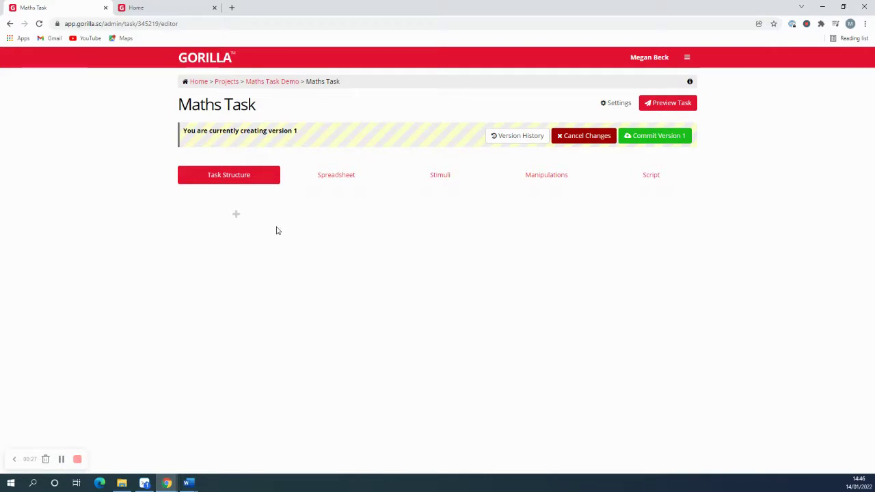
- Add three displays to the task structure, named instructions, trial and end, in that order
{"action": "left_click", "coordinate": [236, 216]}
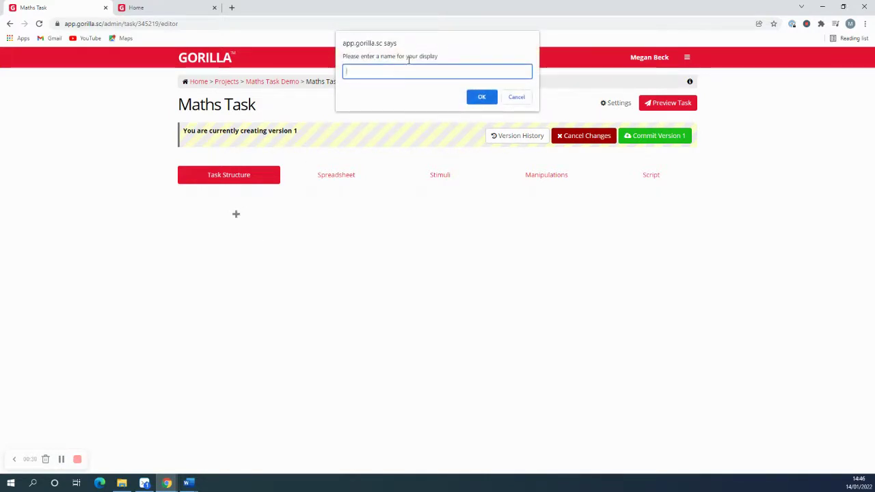
{"action": "type", "text": "instructions"}
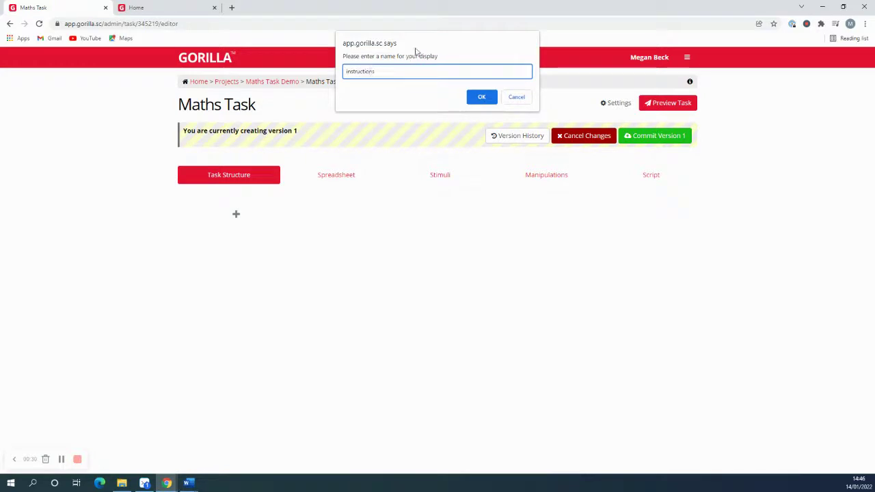
{"action": "left_click", "coordinate": [472, 97]}
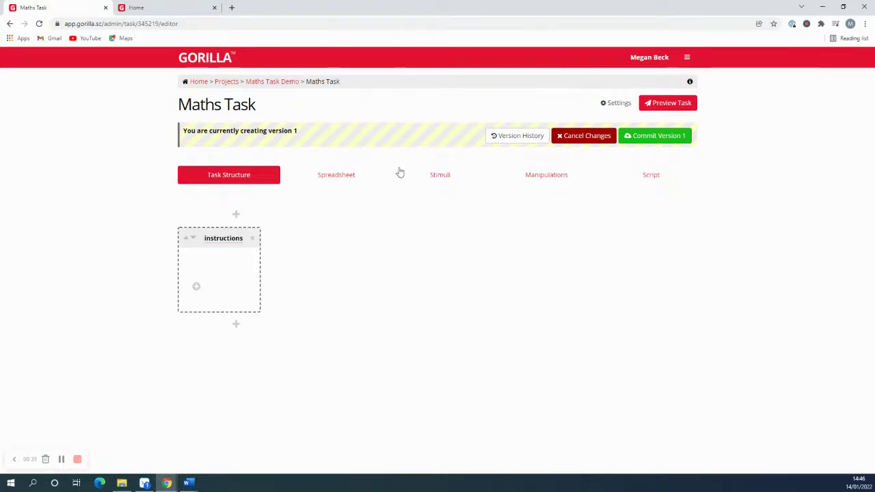
{"action": "left_click", "coordinate": [236, 326]}
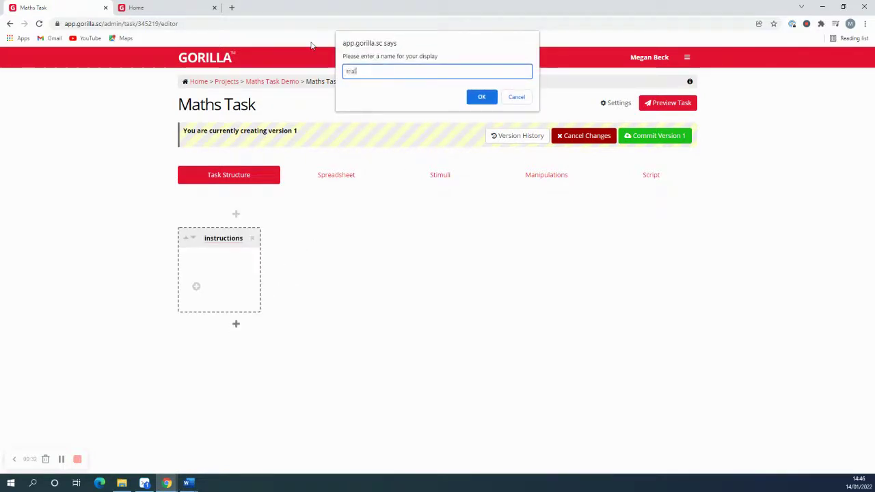
{"action": "left_click", "coordinate": [482, 96]}
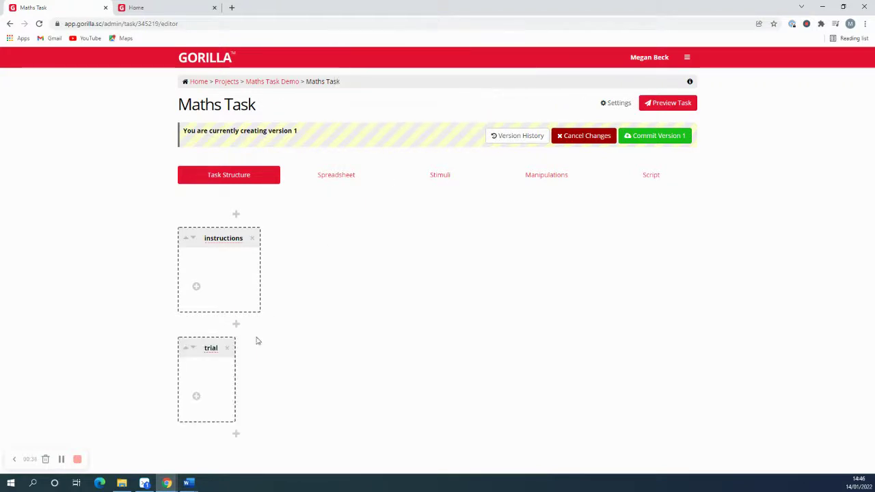
{"action": "left_click", "coordinate": [237, 435]}
{"action": "type", "text": "end"}
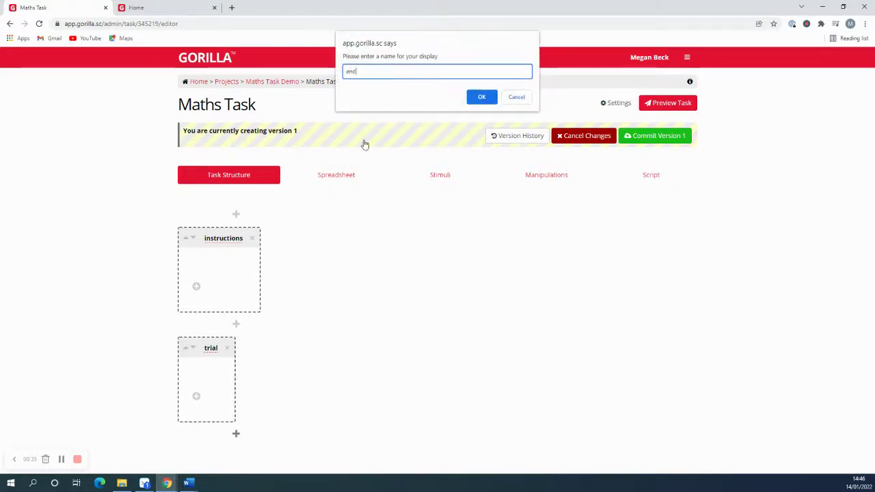
{"action": "left_click", "coordinate": [481, 96]}
{"action": "scroll", "coordinate": [410, 260], "scroll_direction": "down", "scroll_amount": 1}
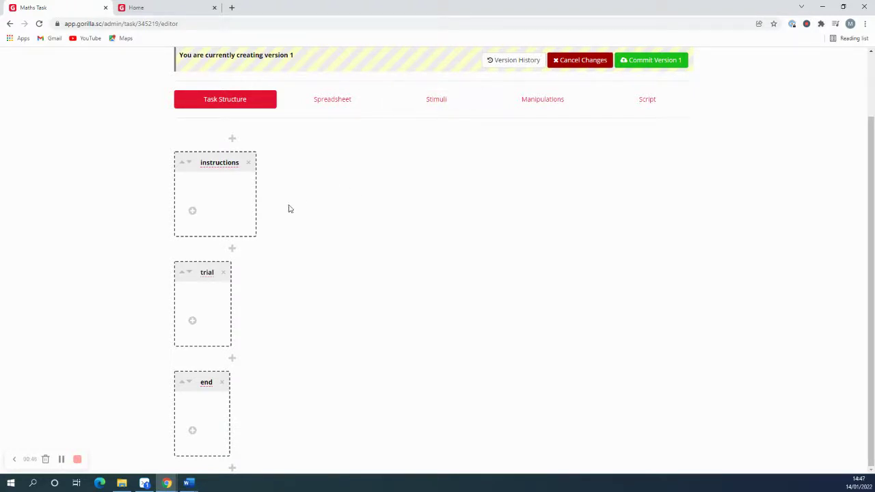
- Add a Rich Text screen to the instructions display
{"action": "left_click", "coordinate": [193, 213]}
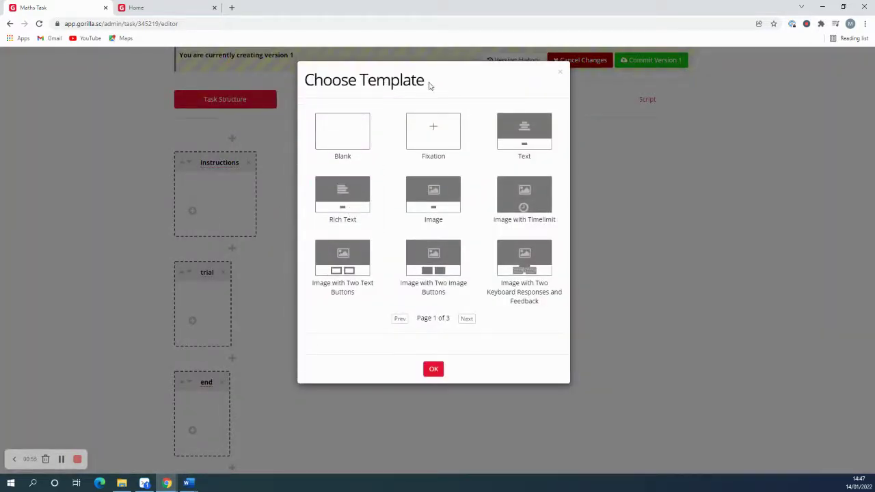
{"action": "left_click", "coordinate": [467, 319]}
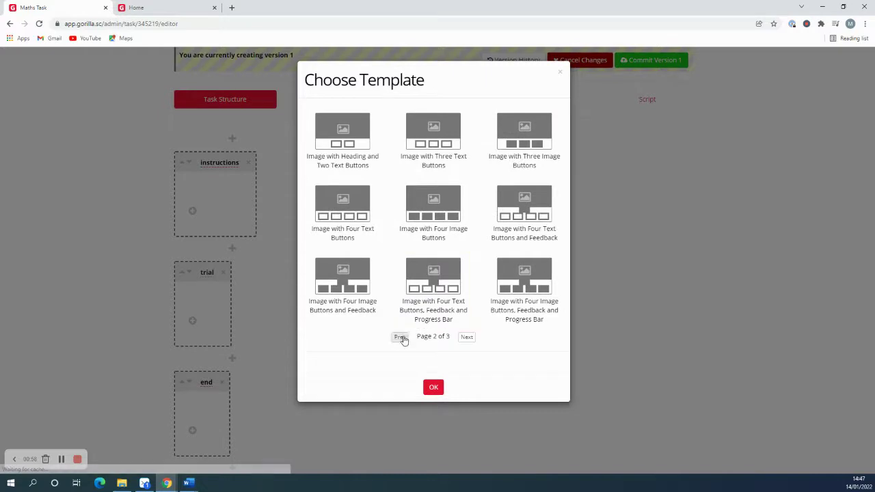
{"action": "left_click", "coordinate": [400, 338]}
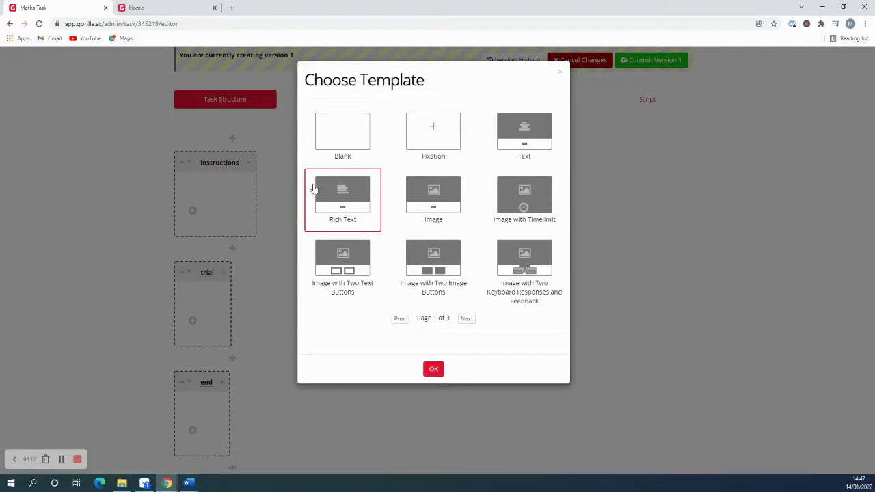
{"action": "left_click", "coordinate": [342, 209]}
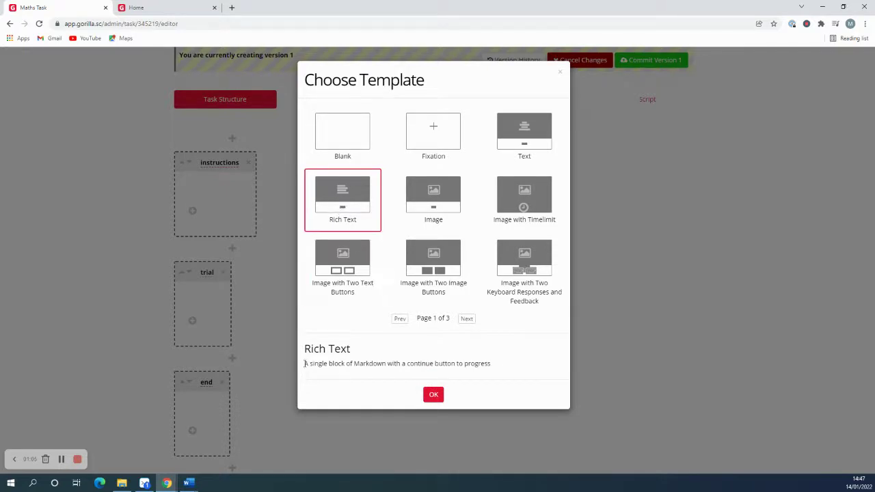
{"action": "left_click_drag", "start_coordinate": [305, 363], "coordinate": [490, 370]}
{"action": "left_click", "coordinate": [472, 364]}
{"action": "left_click", "coordinate": [433, 396]}
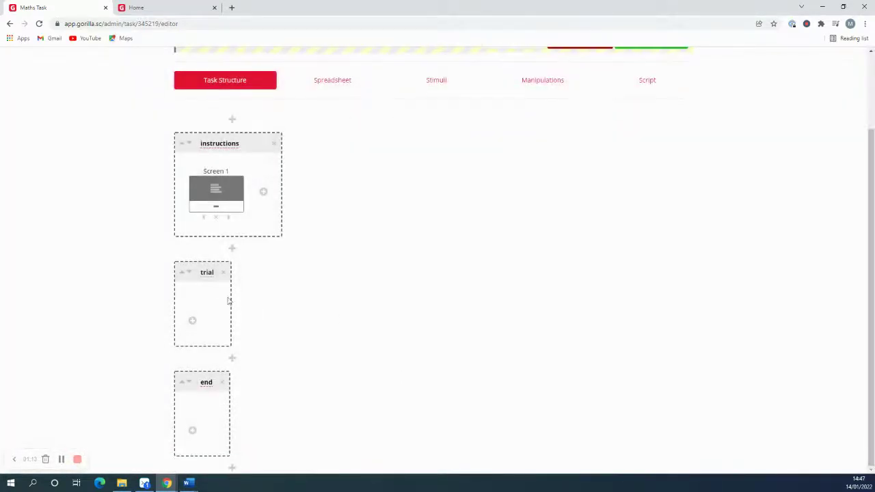
- Add a Rich Text screen to the end display
{"action": "left_click", "coordinate": [192, 430]}
{"action": "left_click", "coordinate": [362, 209]}
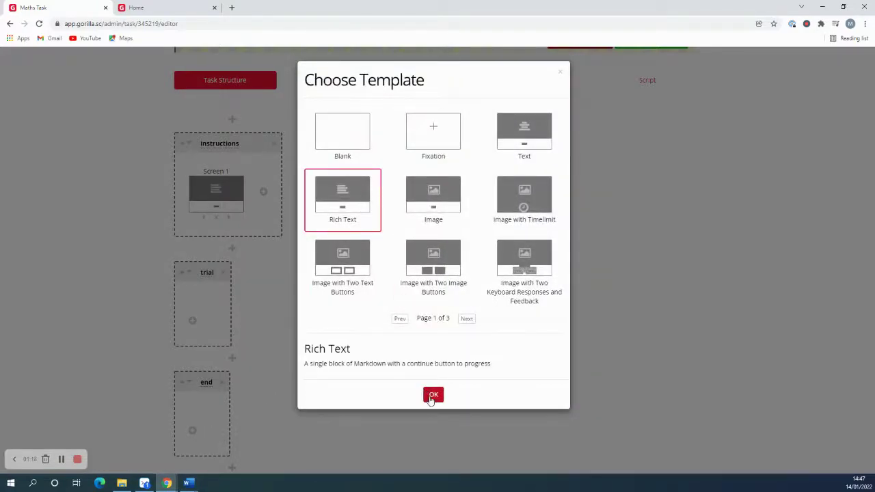
{"action": "left_click", "coordinate": [432, 395]}
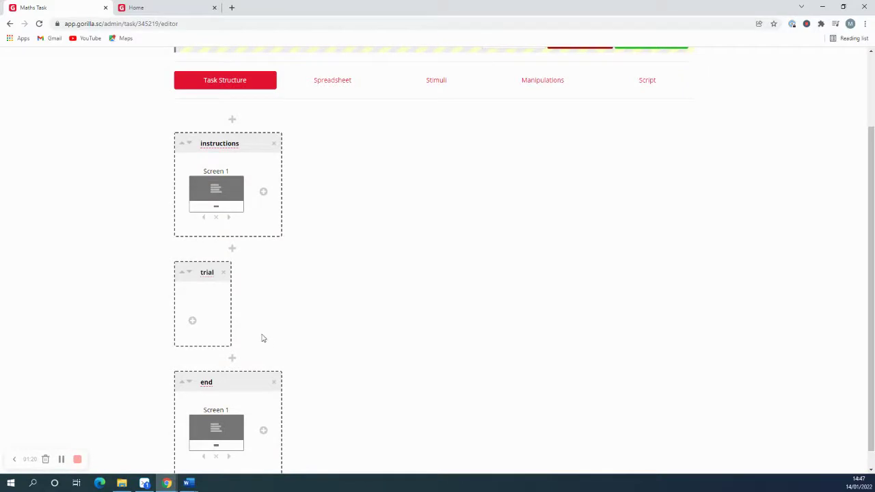
- Add a Fixation screen and then an Image with Two Text Buttons screen to trial
{"action": "left_click", "coordinate": [192, 321]}
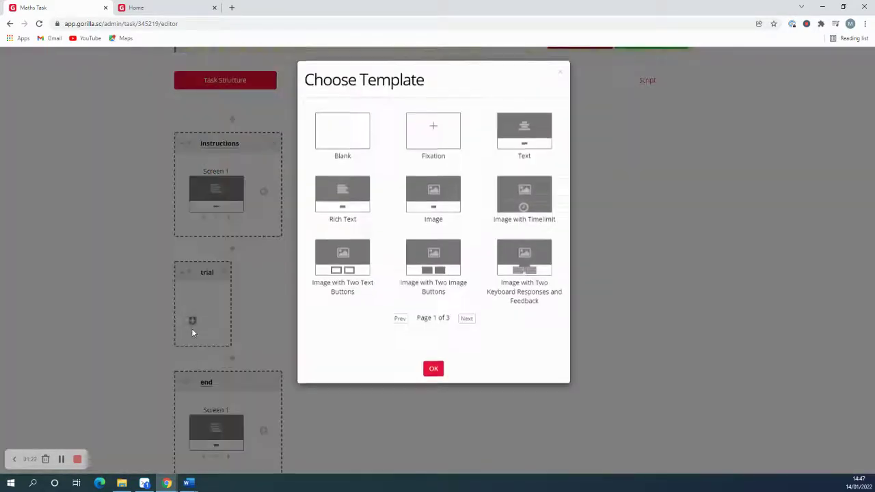
{"action": "left_click", "coordinate": [439, 139]}
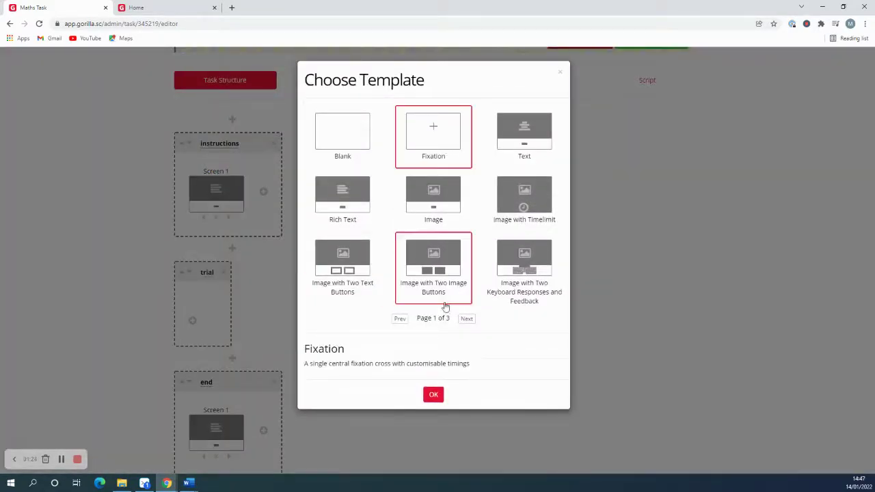
{"action": "left_click", "coordinate": [434, 395]}
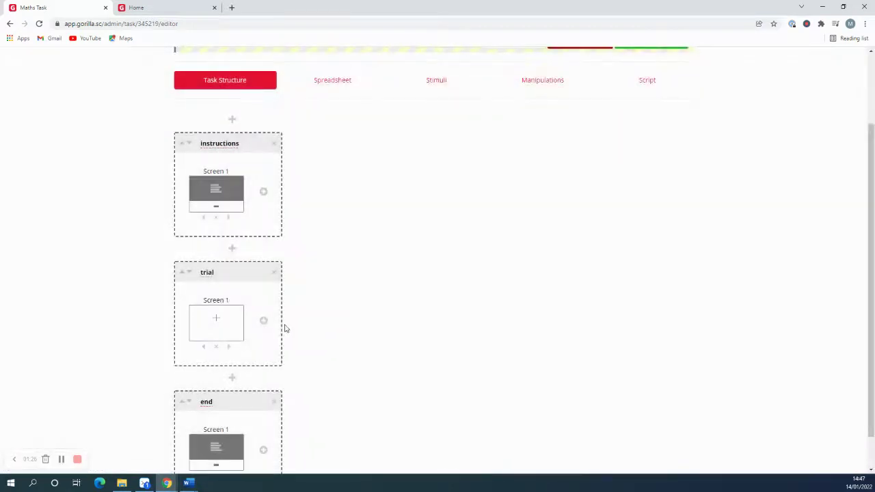
{"action": "left_click", "coordinate": [263, 320]}
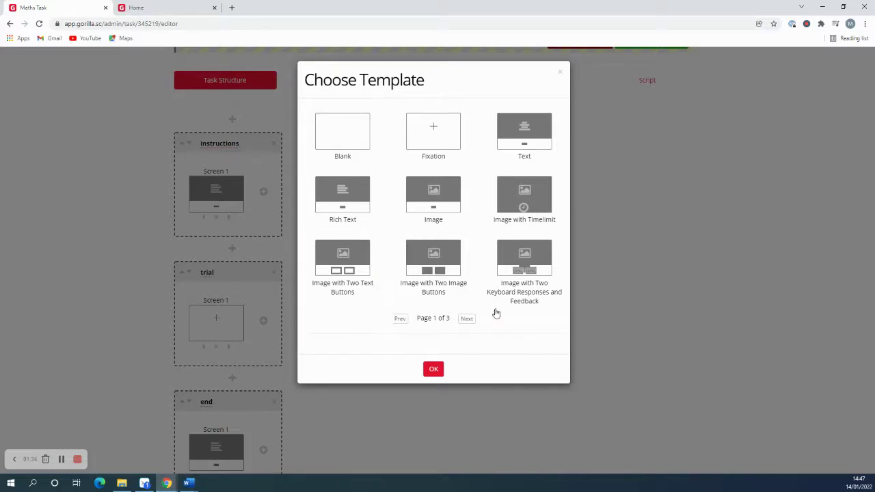
{"action": "left_click", "coordinate": [533, 147]}
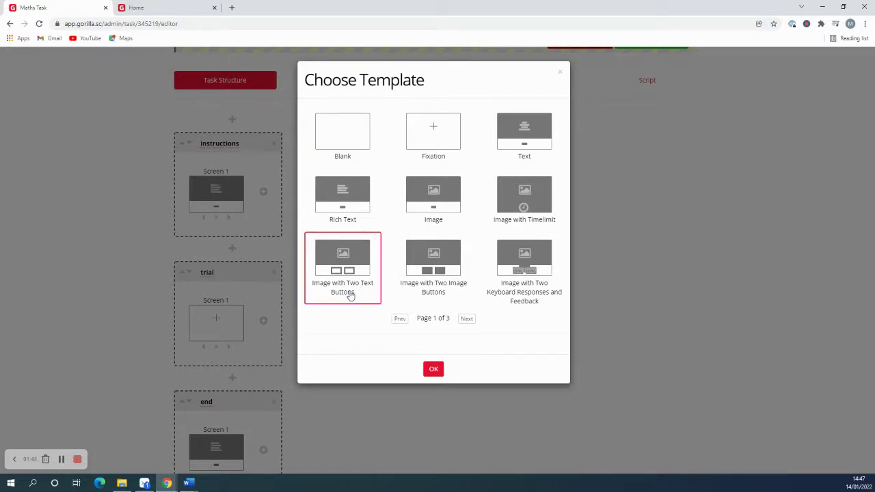
{"action": "left_click", "coordinate": [342, 274]}
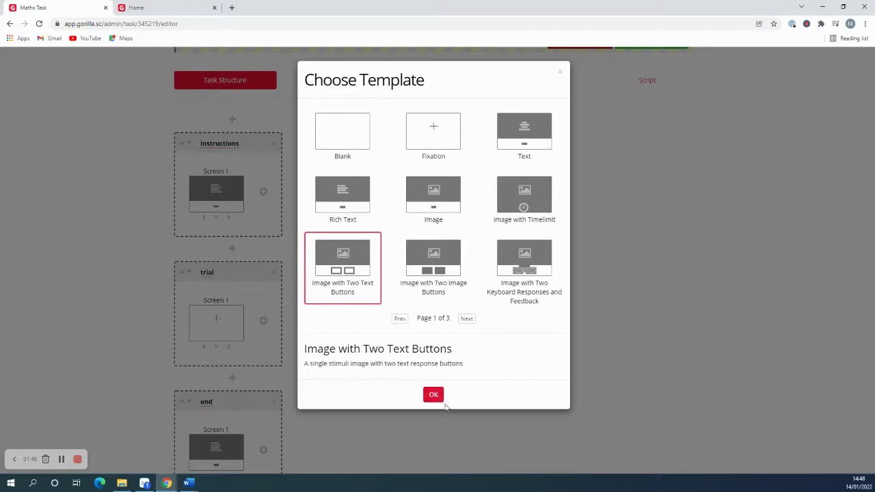
{"action": "left_click", "coordinate": [434, 395]}
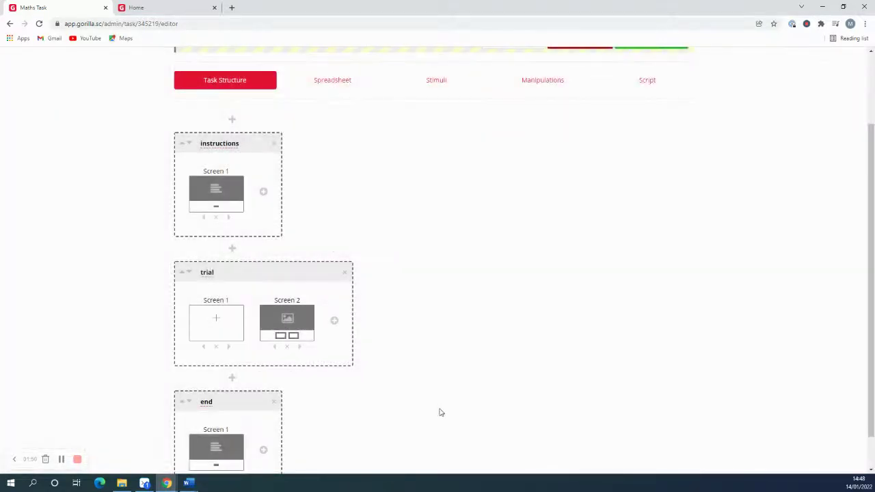
- Replace the instructions screen's placeholder text with the pasted odd/even digit instructions
{"action": "left_click", "coordinate": [227, 196]}
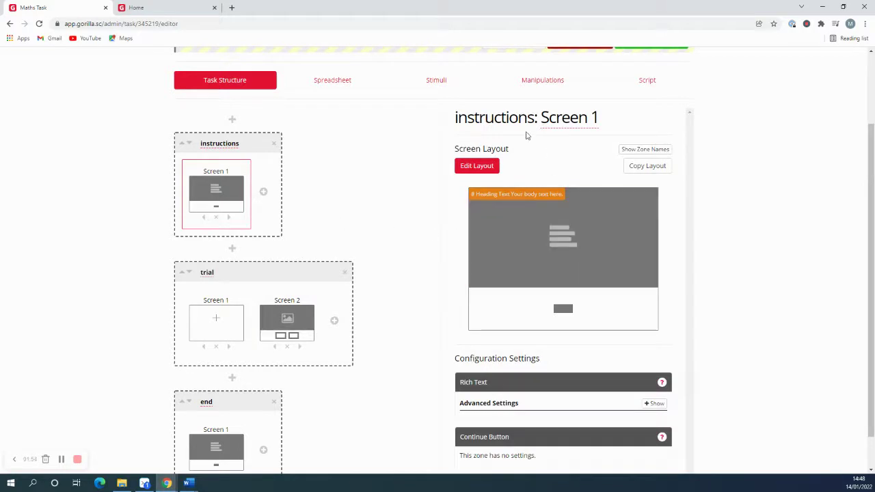
{"action": "left_click", "coordinate": [566, 231]}
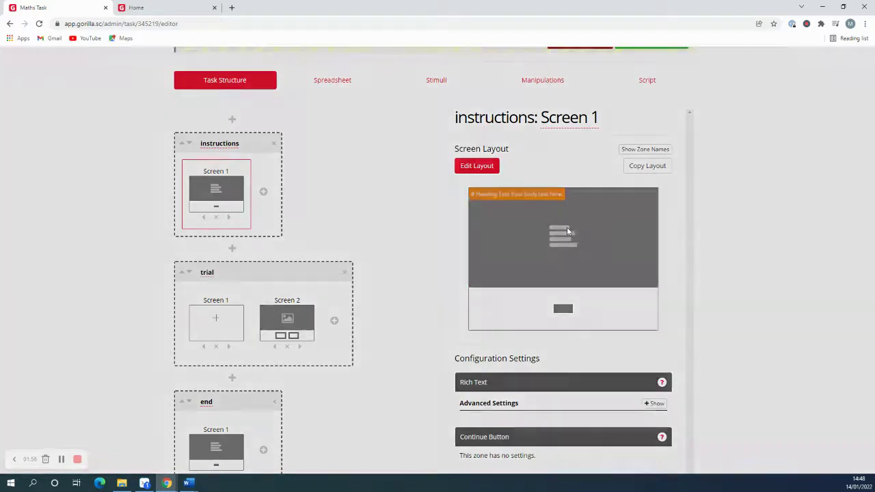
{"action": "left_click_drag", "start_coordinate": [369, 218], "coordinate": [320, 203]}
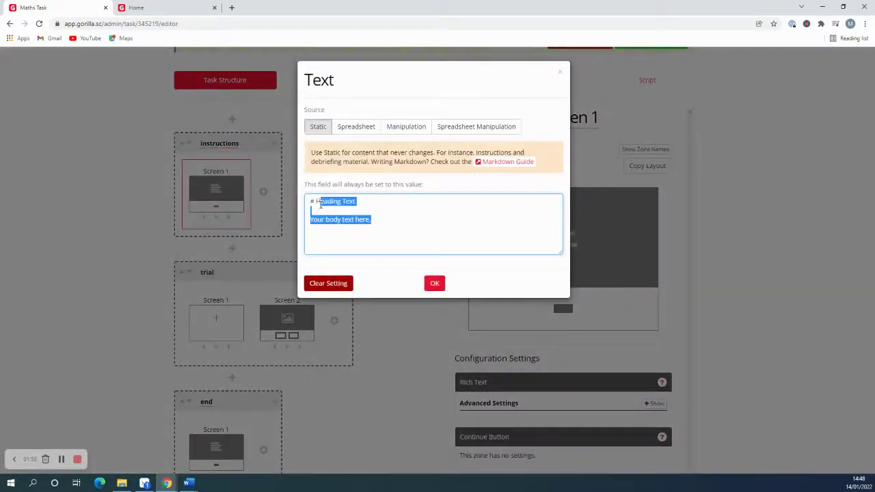
{"action": "key", "text": "BackSpace"}
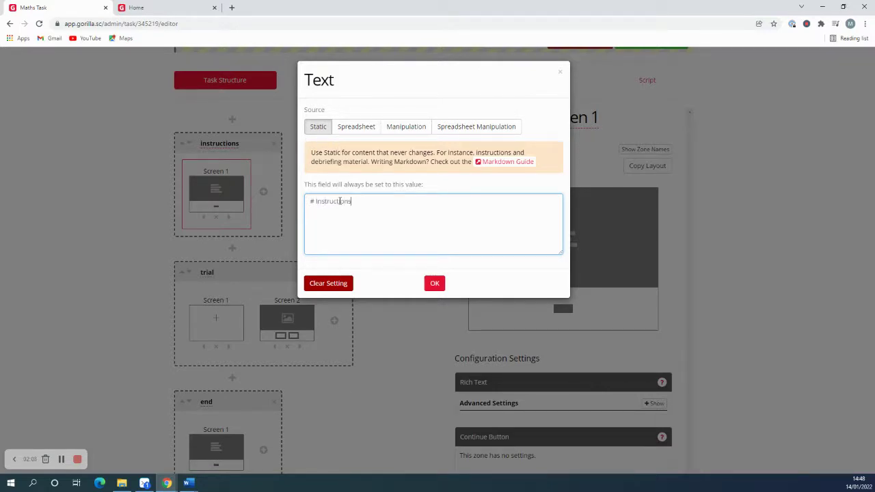
{"action": "key", "text": "Return"}
{"action": "type", "text": "On each screen you will be shown a digit. Using the buttons judge whether it is an odd number or an even number.  You have a maximum of 5 seconds to make each judgement."}
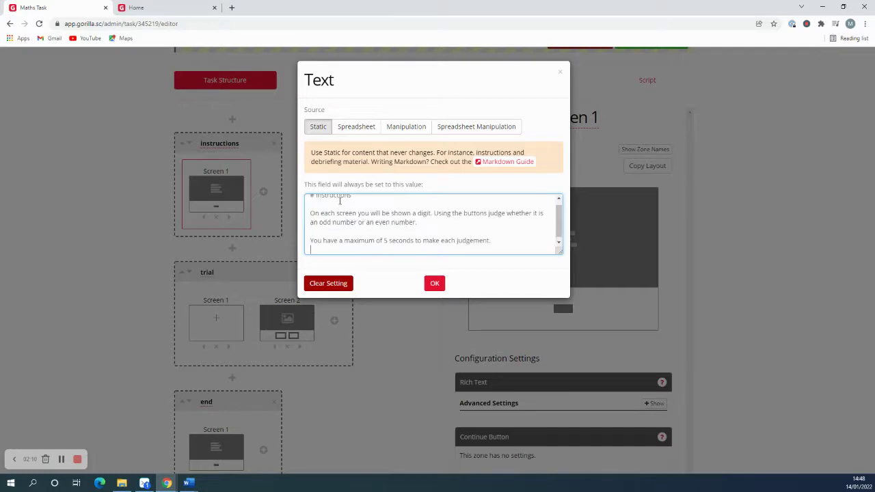
{"action": "scroll", "coordinate": [407, 235], "scroll_direction": "up", "scroll_amount": 1}
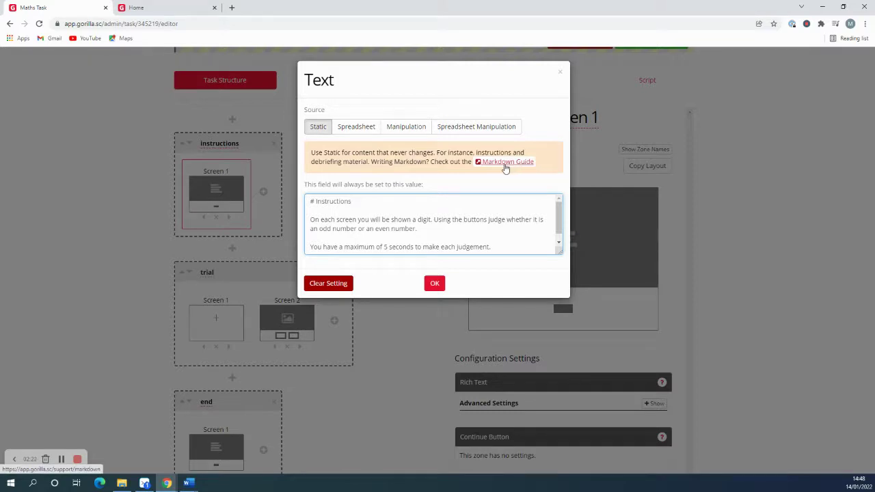
{"action": "scroll", "coordinate": [492, 219], "scroll_direction": "down", "scroll_amount": 1}
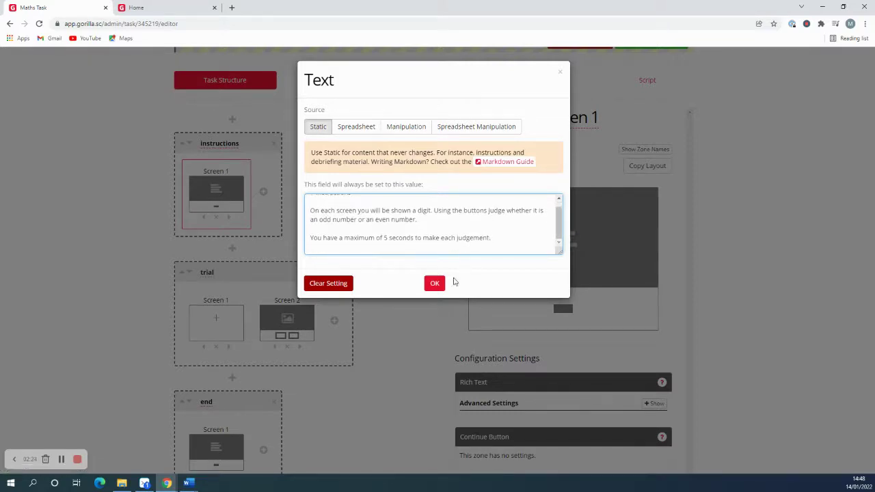
{"action": "left_click", "coordinate": [435, 284]}
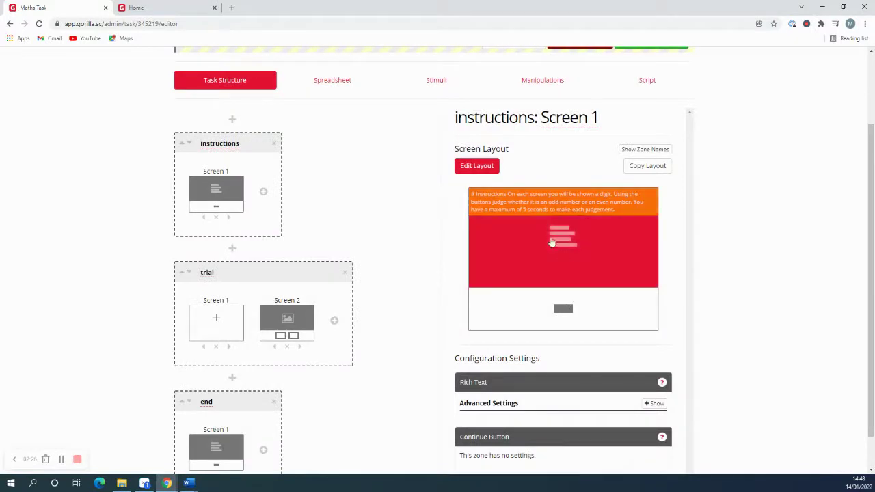
- Label the instructions screen's continue button Start
{"action": "left_click", "coordinate": [563, 308]}
{"action": "type", "text": "Start"}
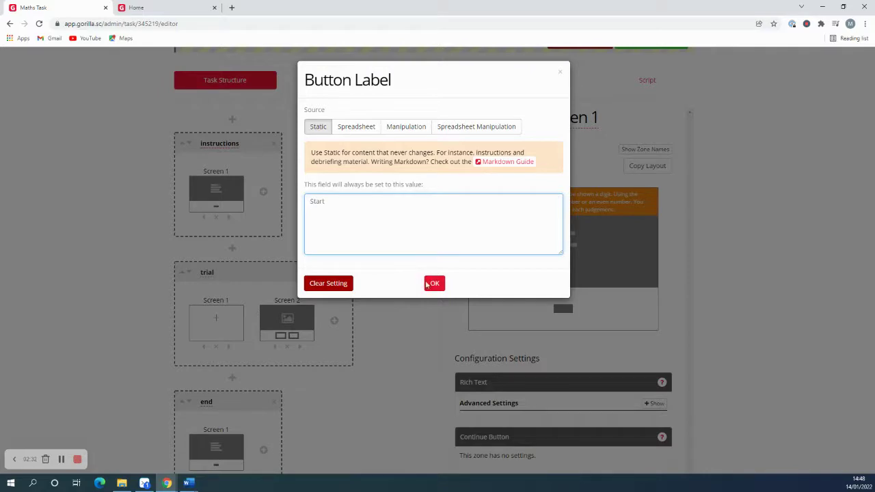
{"action": "left_click", "coordinate": [433, 283]}
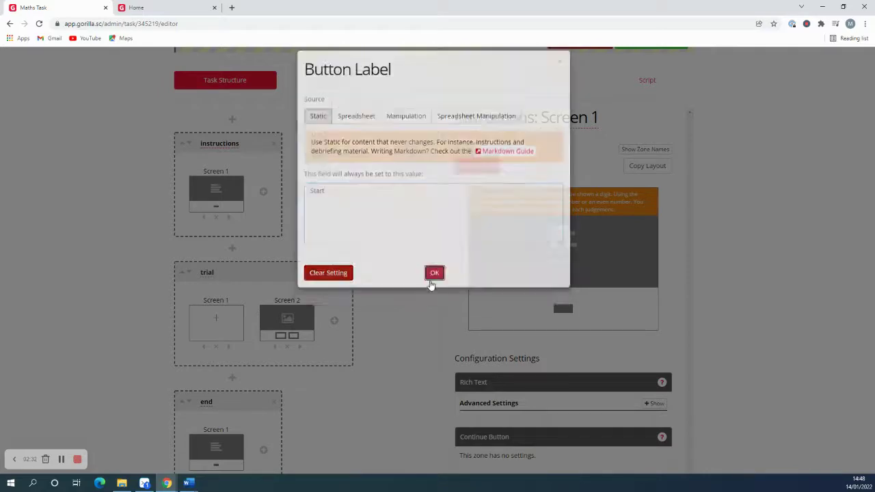
{"action": "scroll", "coordinate": [246, 283], "scroll_direction": "down", "scroll_amount": 1}
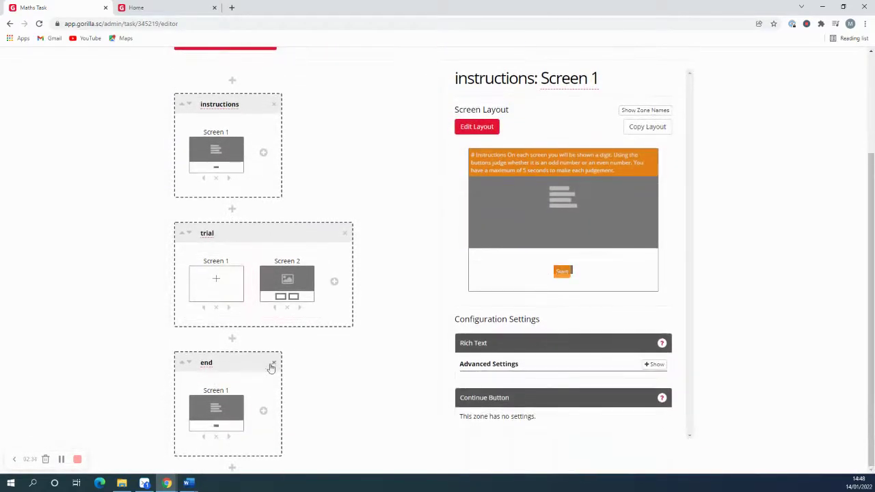
- Replace the end screen's placeholder text with the heading 'Thank you for taking part!'
{"action": "left_click", "coordinate": [224, 409]}
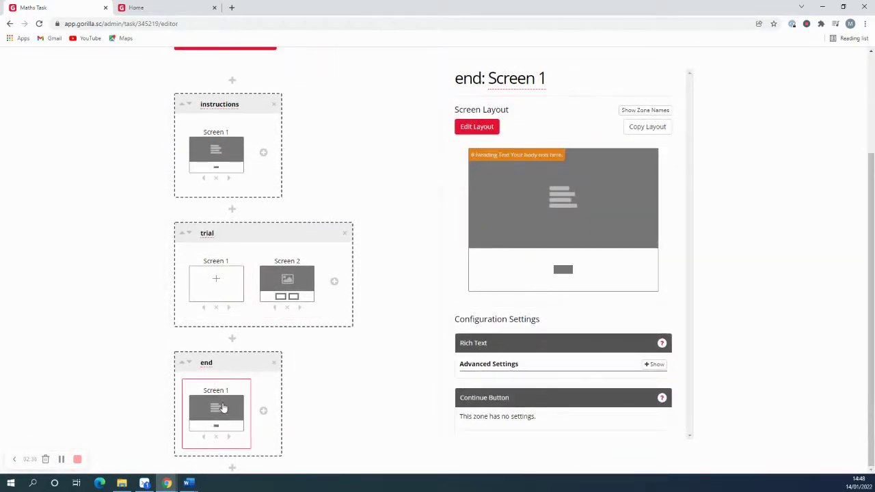
{"action": "left_click", "coordinate": [510, 221]}
{"action": "left_click_drag", "start_coordinate": [370, 220], "coordinate": [316, 201]}
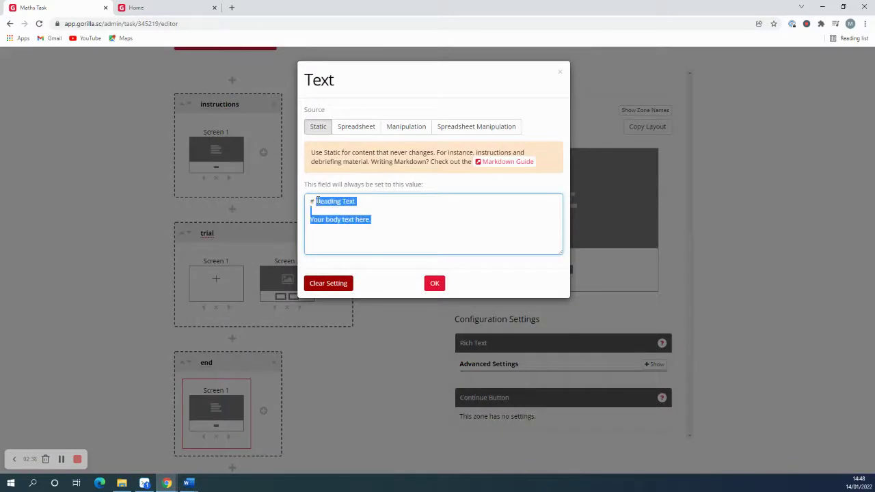
{"action": "key", "text": "BackSpace"}
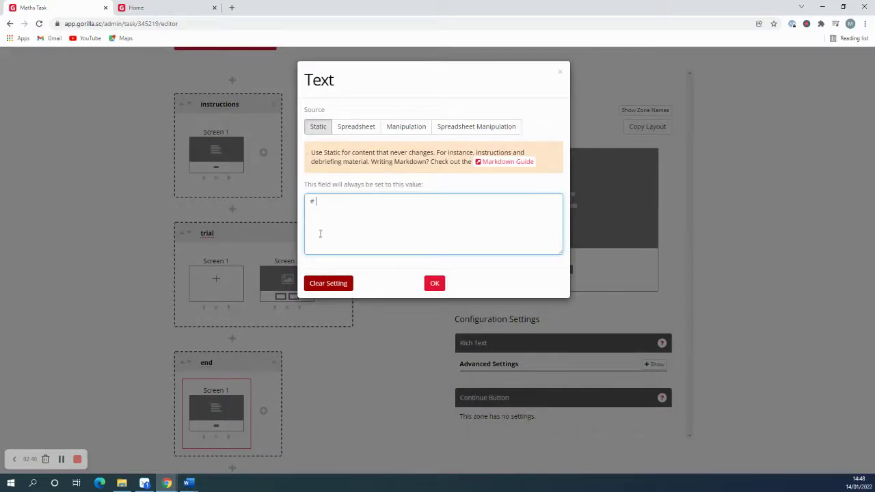
{"action": "type", "text": "Thgank"}
{"action": "key", "text": "BackSpace"}
{"action": "key", "text": "BackSpace"}
{"action": "key", "text": "BackSpace"}
{"action": "left_click", "coordinate": [435, 282]}
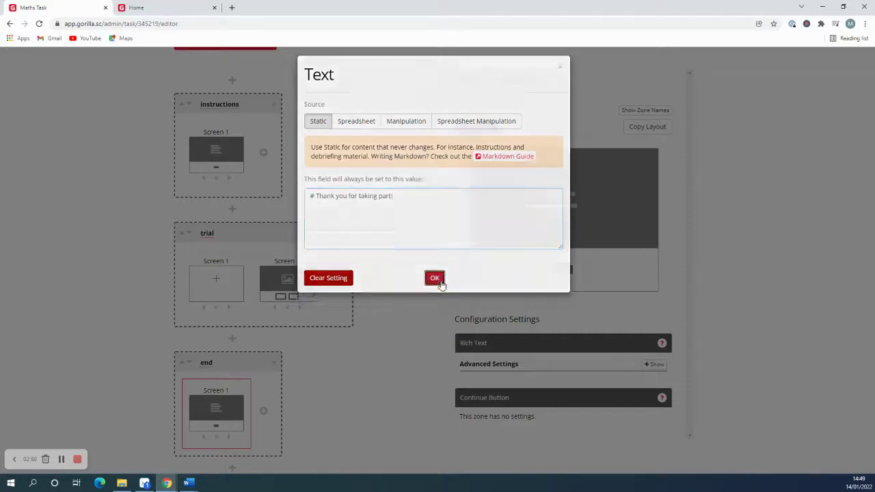
- Label the end screen's continue button Finish
{"action": "left_click", "coordinate": [569, 272]}
{"action": "left_click", "coordinate": [361, 202]}
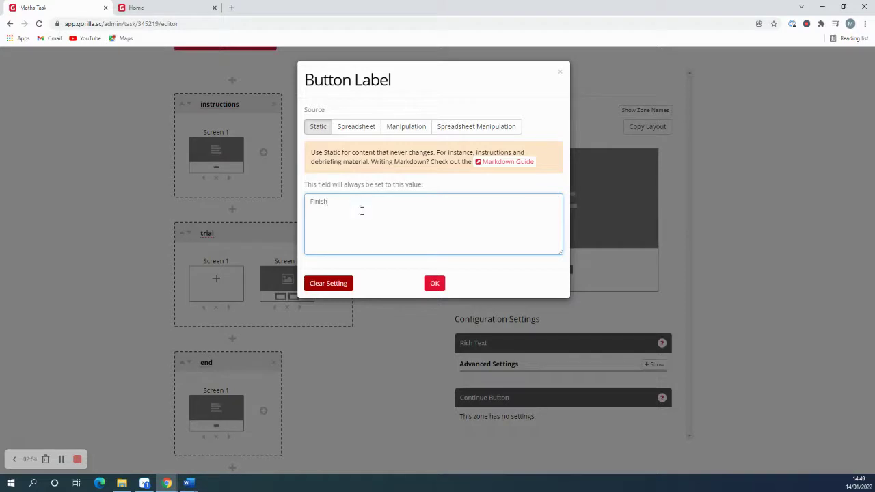
{"action": "type", "text": "Finish"}
{"action": "left_click", "coordinate": [437, 284]}
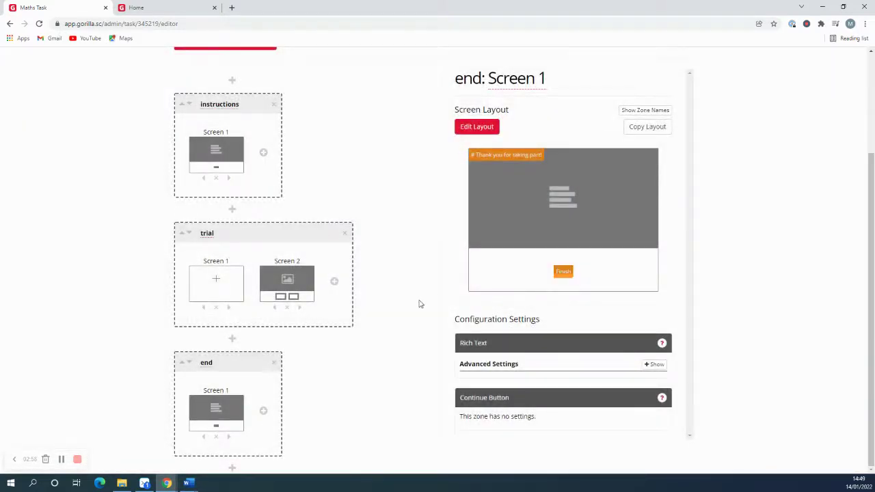
{"action": "left_click", "coordinate": [222, 279]}
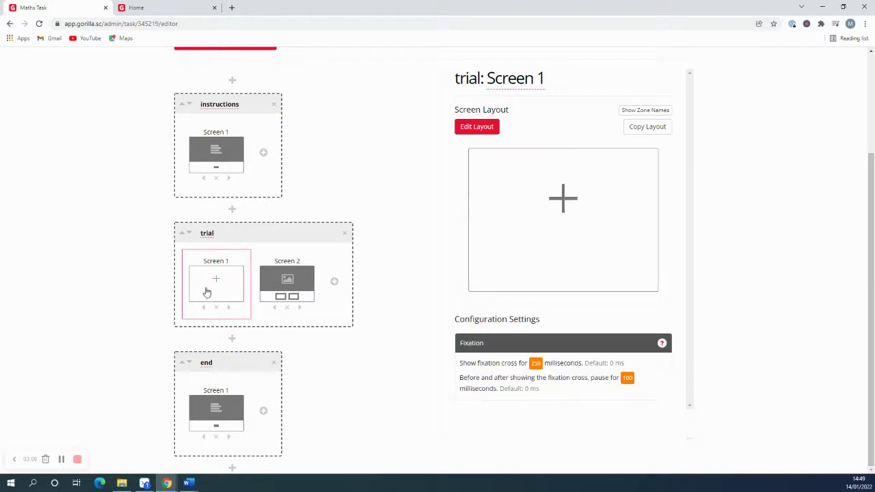
- Set the fixation cross to show for 250 ms with 100 ms pauses
{"action": "left_click", "coordinate": [536, 364]}
{"action": "left_click", "coordinate": [627, 378]}
{"action": "left_click", "coordinate": [434, 284]}
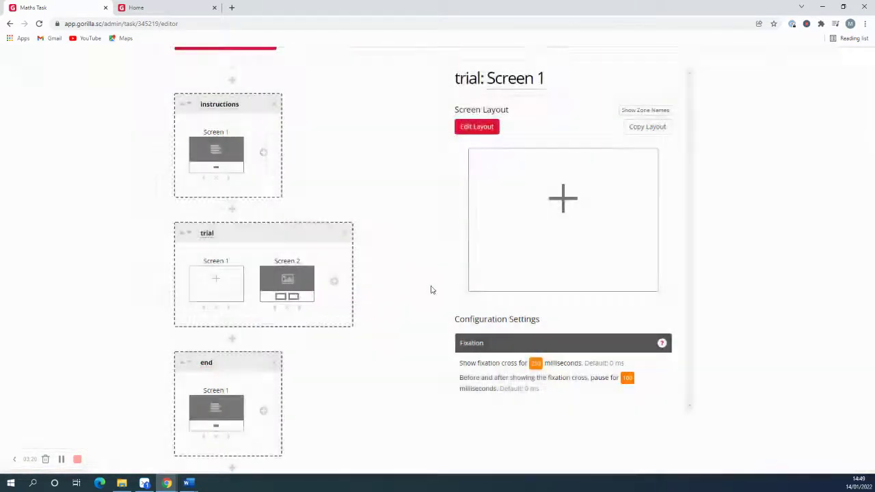
- Label trial Screen 2's left response button Odd and its right button Even
{"action": "left_click", "coordinate": [280, 288]}
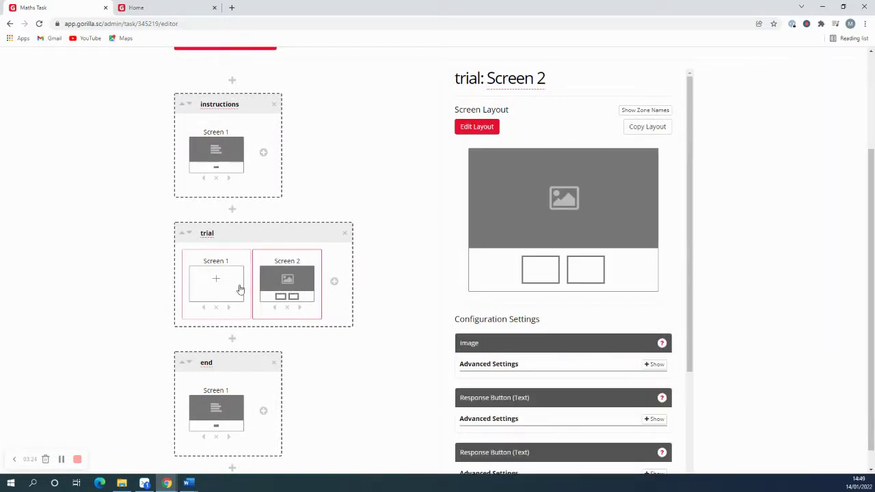
{"action": "scroll", "coordinate": [554, 336], "scroll_direction": "up", "scroll_amount": 1}
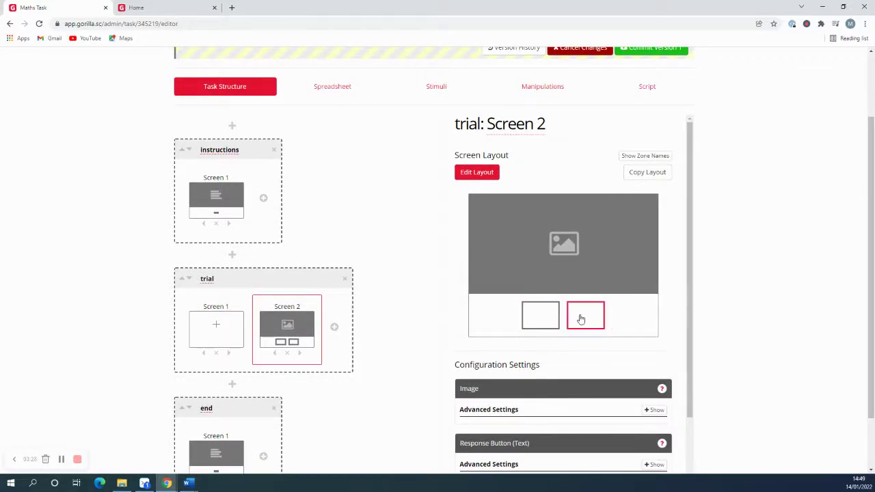
{"action": "left_click", "coordinate": [544, 315]}
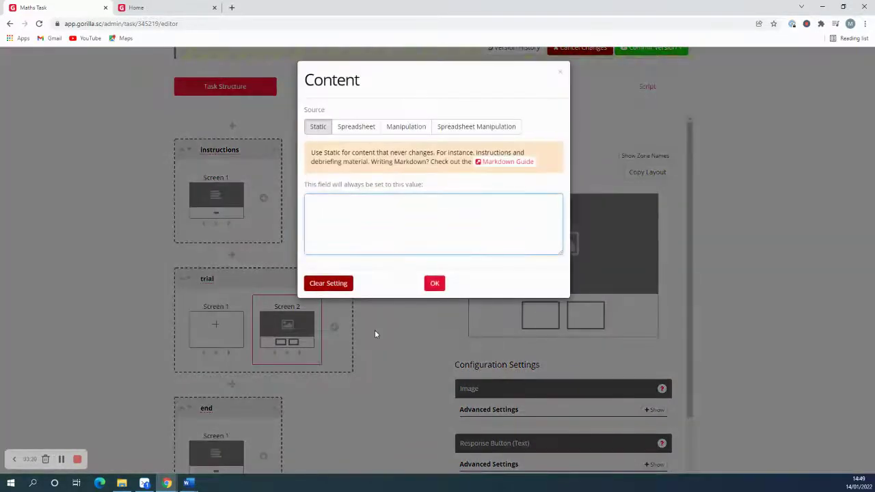
{"action": "type", "text": "###"}
{"action": "left_click", "coordinate": [435, 283]}
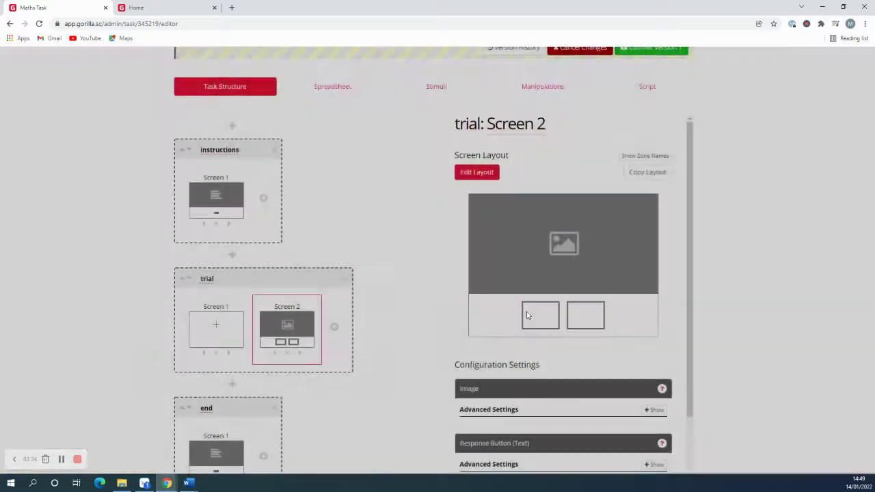
{"action": "left_click", "coordinate": [581, 317]}
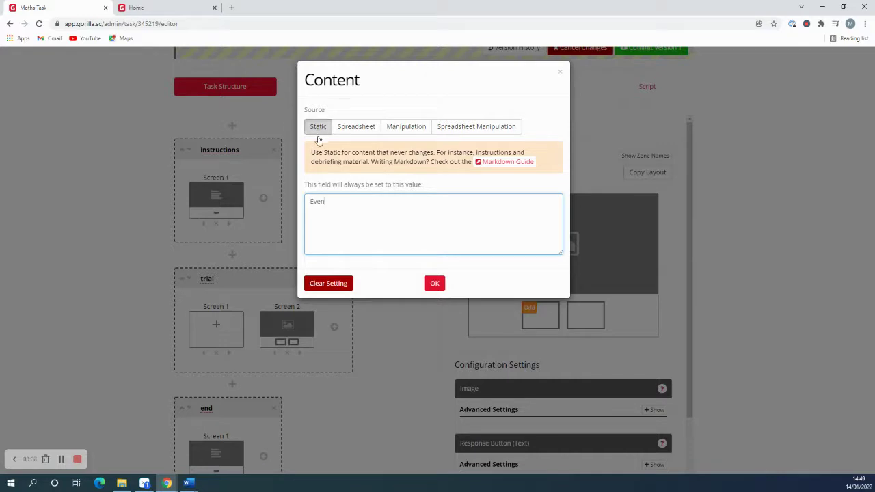
{"action": "left_click", "coordinate": [435, 284]}
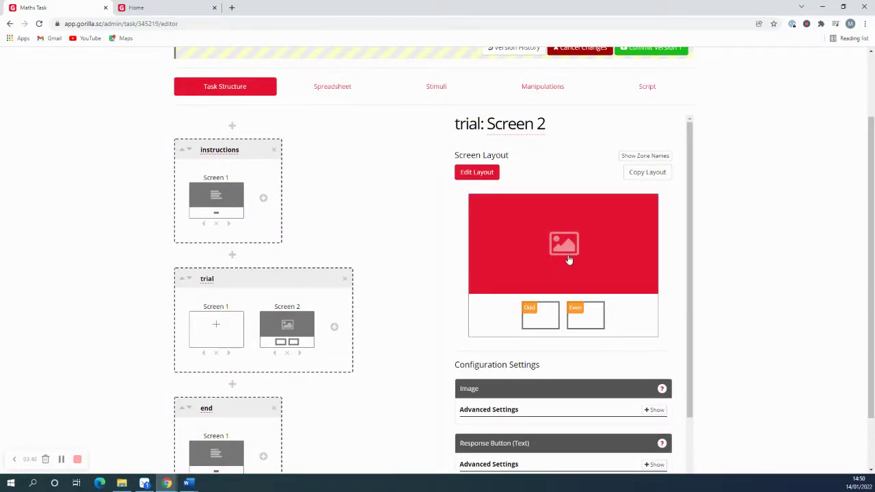
- Change the top zone of trial Screen 2 from an image to a Text zone
{"action": "left_click", "coordinate": [477, 174]}
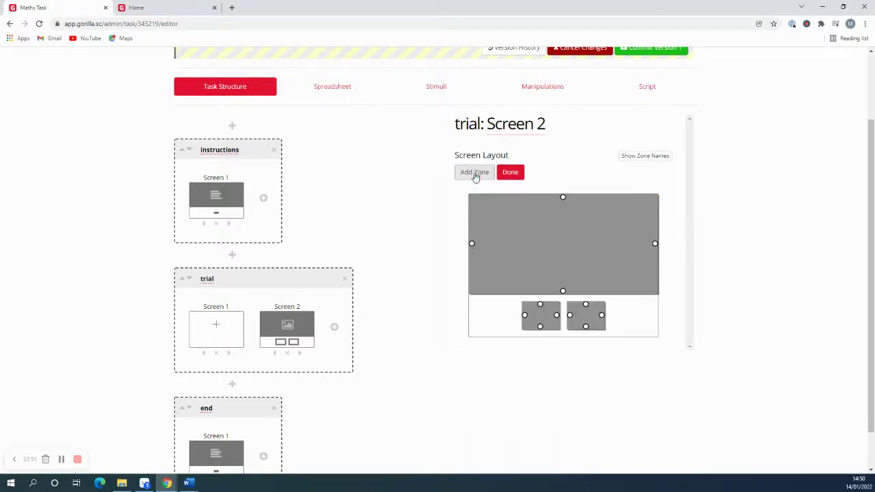
{"action": "left_click", "coordinate": [551, 247]}
{"action": "left_click", "coordinate": [393, 208]}
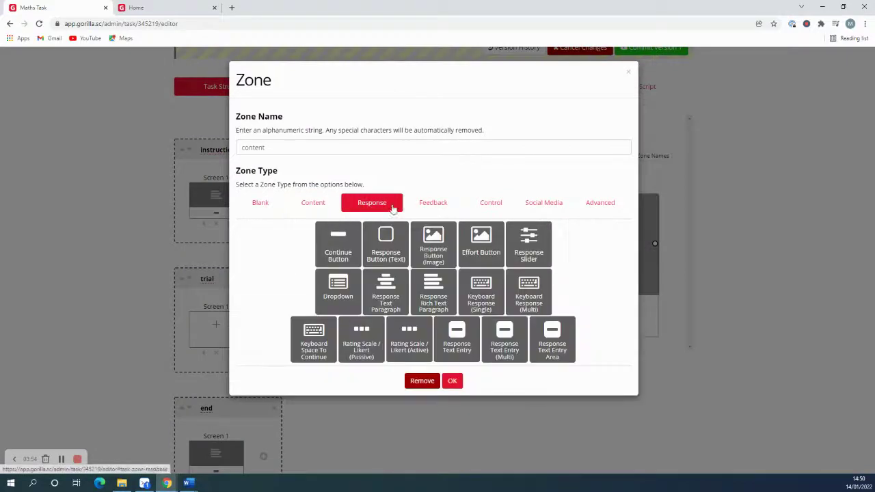
{"action": "left_click", "coordinate": [433, 203]}
{"action": "left_click", "coordinate": [492, 203]}
{"action": "left_click", "coordinate": [543, 203]}
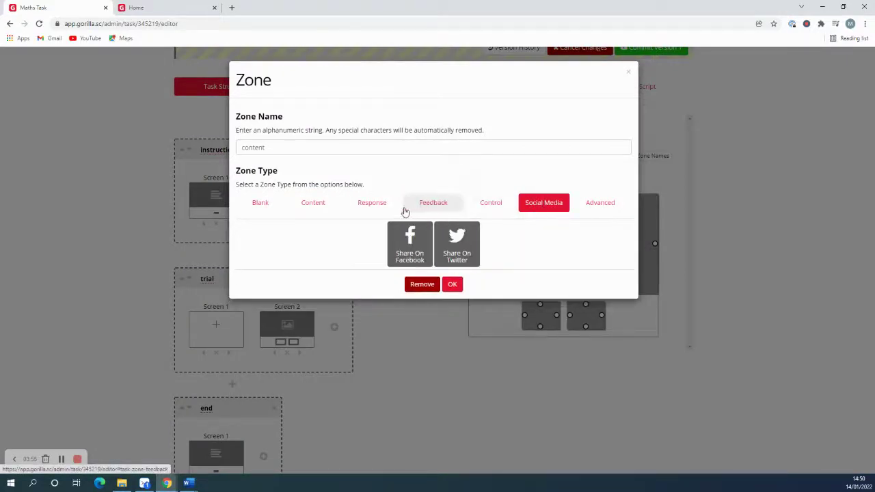
{"action": "left_click", "coordinate": [375, 207]}
{"action": "left_click", "coordinate": [332, 206]}
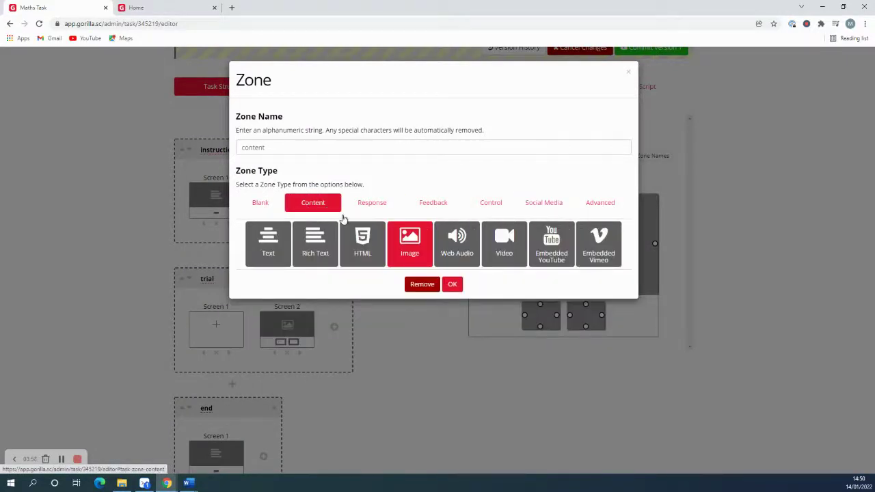
{"action": "left_click", "coordinate": [275, 248]}
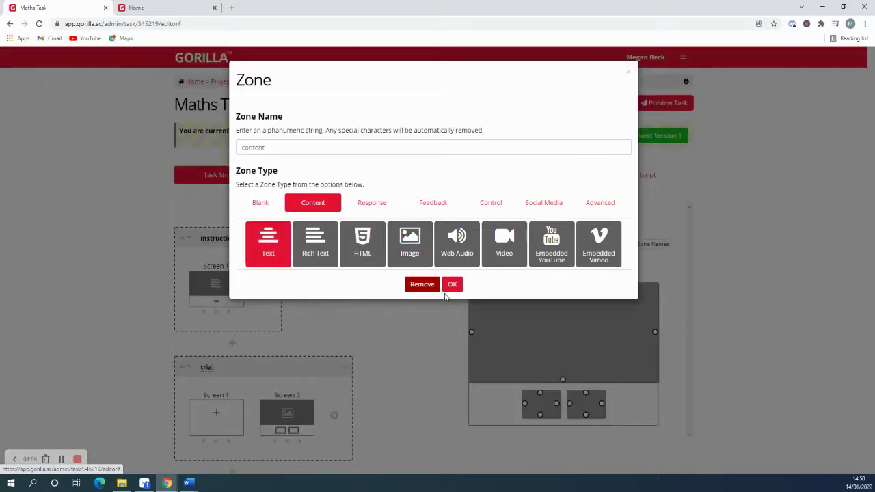
{"action": "left_click", "coordinate": [452, 284]}
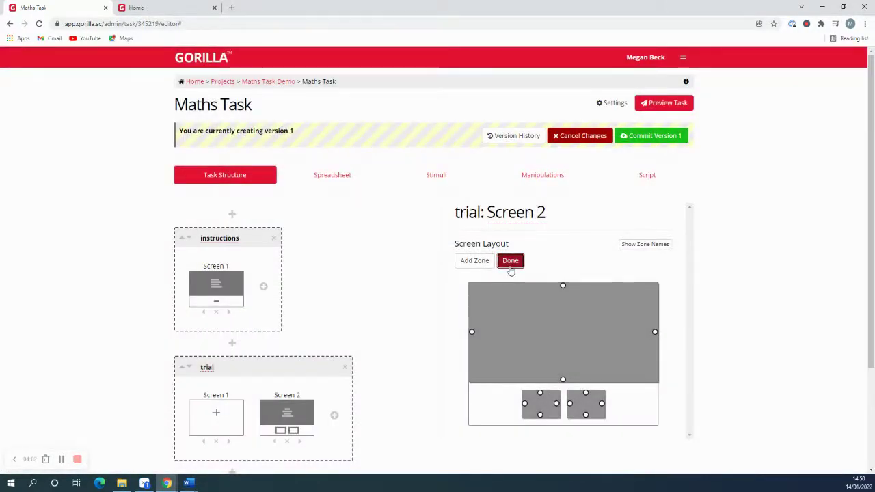
{"action": "left_click", "coordinate": [510, 266]}
{"action": "scroll", "coordinate": [415, 290], "scroll_direction": "down", "scroll_amount": 2}
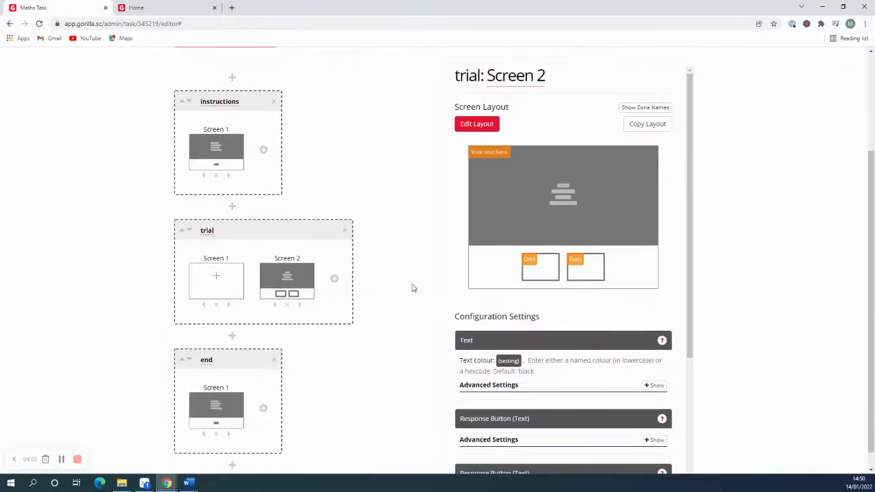
- Make the top text zone show values from the Digit spreadsheet column
{"action": "left_click", "coordinate": [529, 209]}
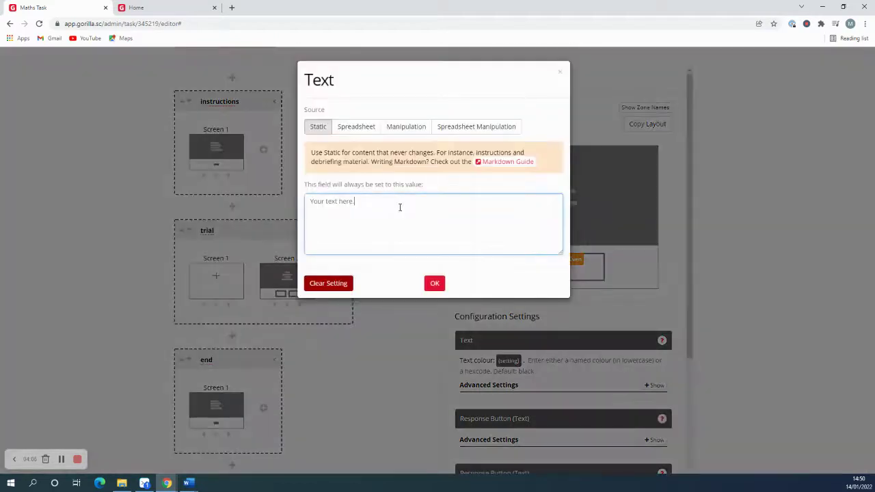
{"action": "left_click_drag", "start_coordinate": [354, 202], "coordinate": [308, 201]}
{"action": "key", "text": "BackSpace"}
{"action": "left_click", "coordinate": [353, 129]}
{"action": "left_click", "coordinate": [342, 199]}
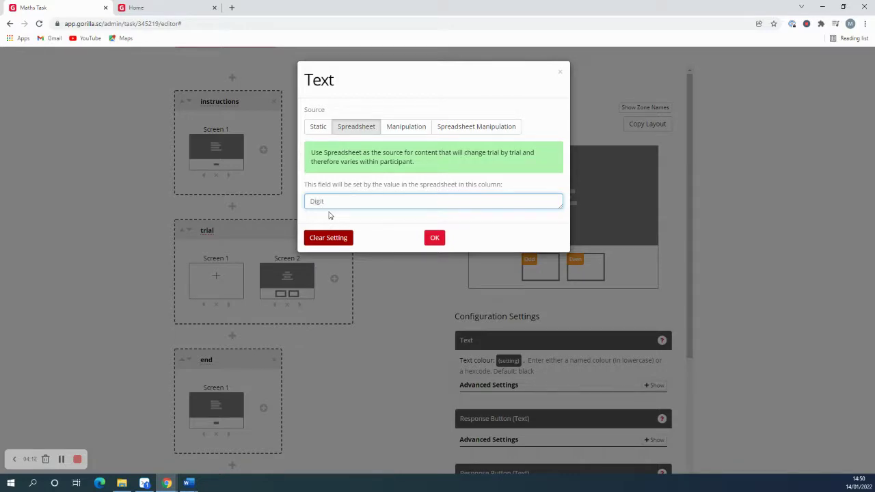
{"action": "type", "text": "Digit"}
{"action": "left_click", "coordinate": [434, 238]}
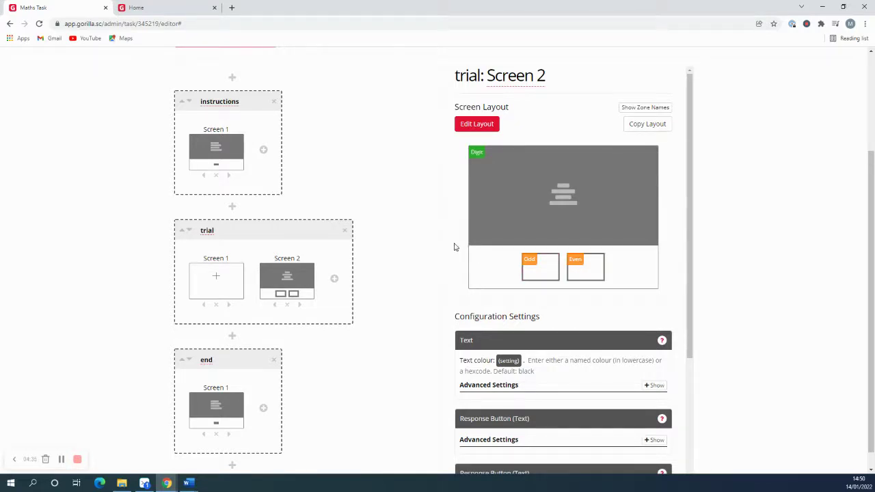
{"action": "scroll", "coordinate": [506, 257], "scroll_direction": "down", "scroll_amount": 3}
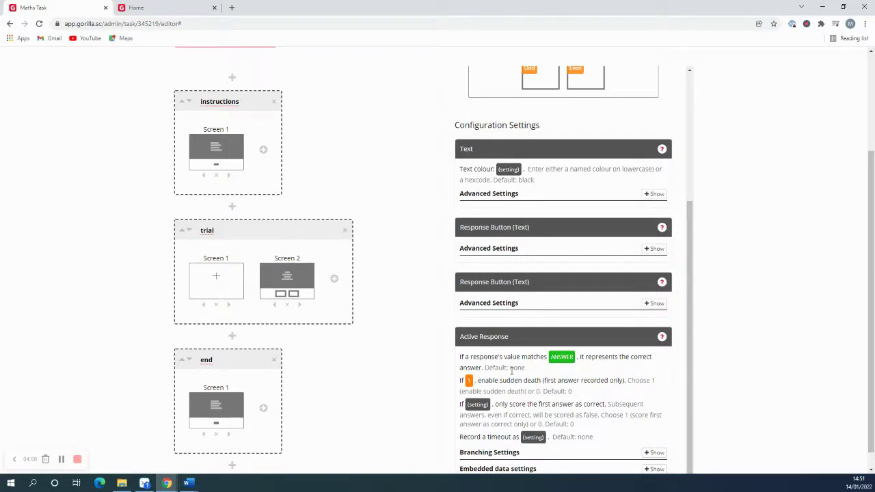
{"action": "scroll", "coordinate": [511, 370], "scroll_direction": "down", "scroll_amount": 1}
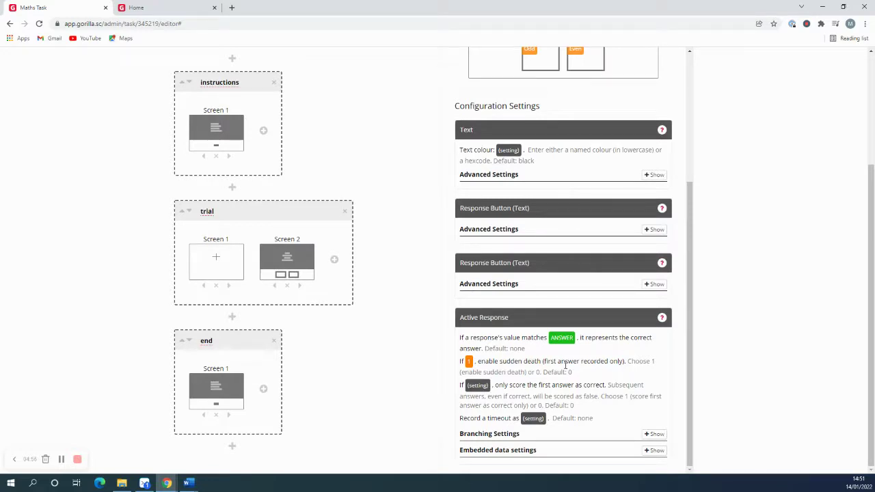
{"action": "left_click", "coordinate": [469, 361]}
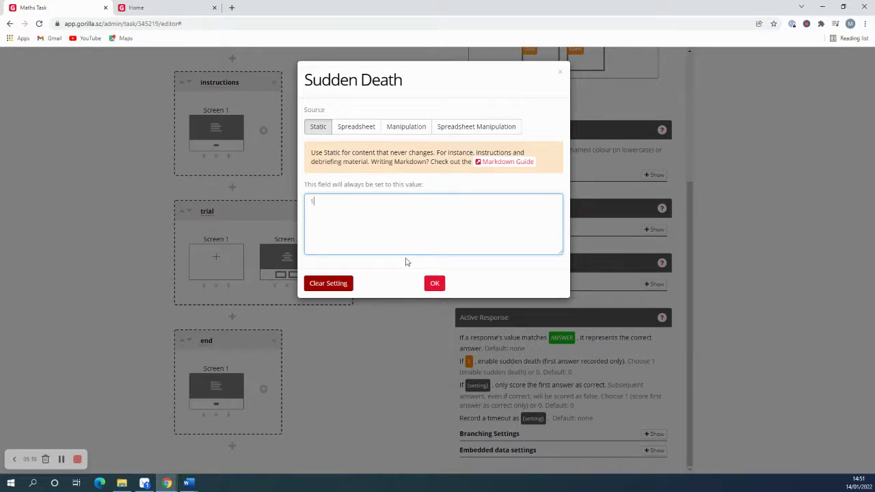
{"action": "left_click", "coordinate": [434, 283]}
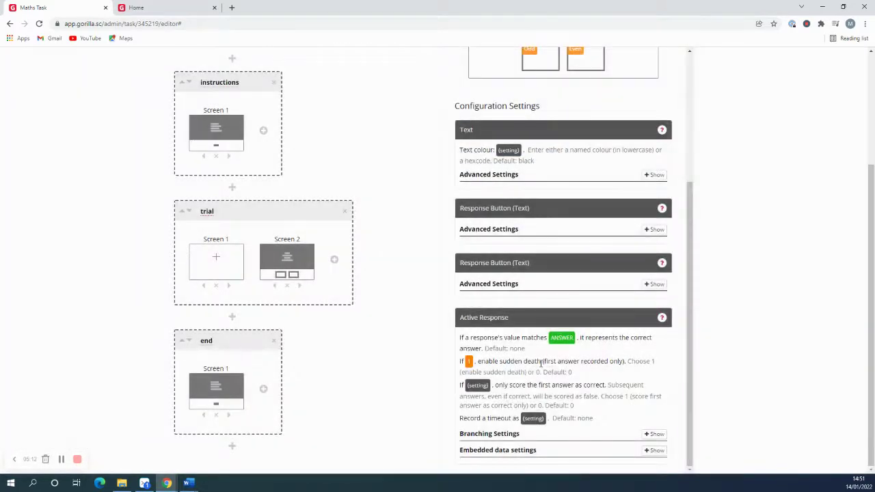
{"action": "scroll", "coordinate": [540, 365], "scroll_direction": "up", "scroll_amount": 3}
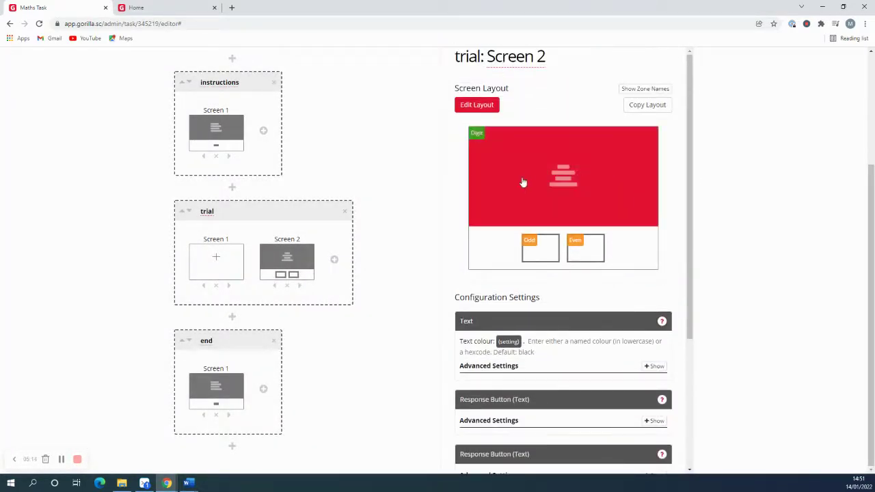
- Add a Timelimit Screen control zone beside the Even button on Screen 2
{"action": "left_click", "coordinate": [489, 113]}
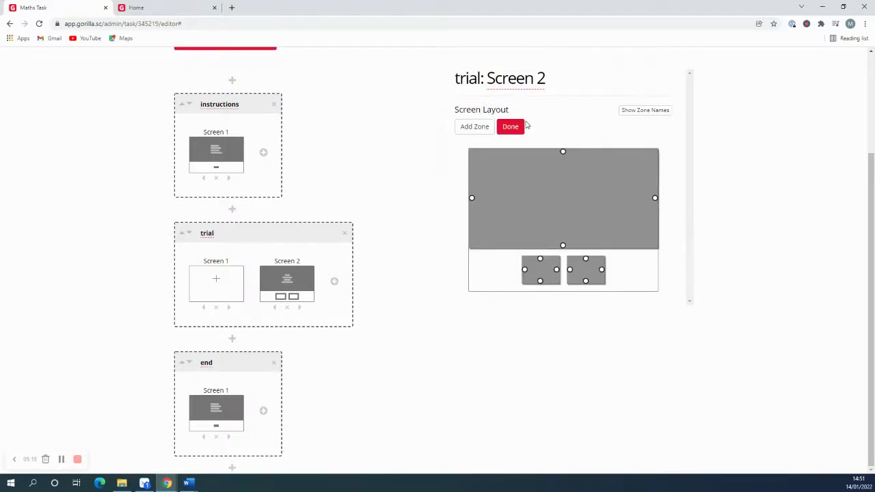
{"action": "left_click", "coordinate": [475, 126]}
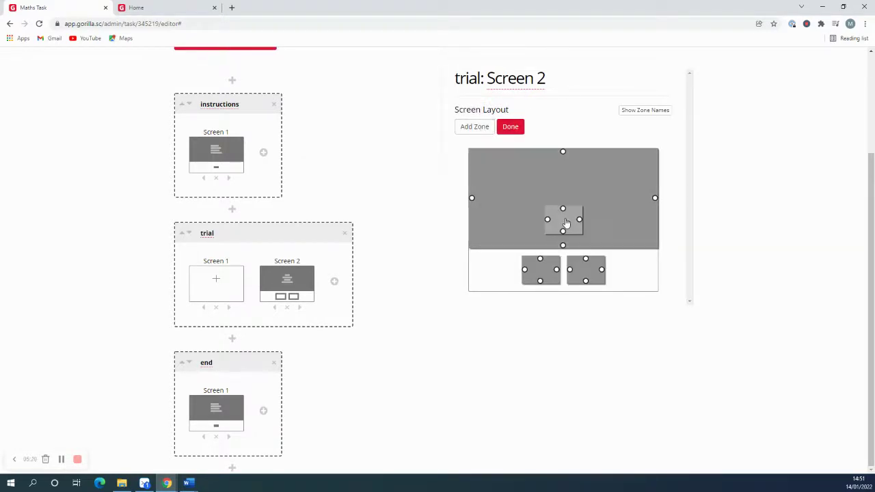
{"action": "left_click_drag", "start_coordinate": [564, 224], "coordinate": [631, 269]}
{"action": "mouse_move", "coordinate": [563, 245]}
{"action": "left_mouse_down"}
{"action": "mouse_move", "coordinate": [562, 227]}
{"action": "mouse_move", "coordinate": [562, 247]}
{"action": "left_mouse_up"}
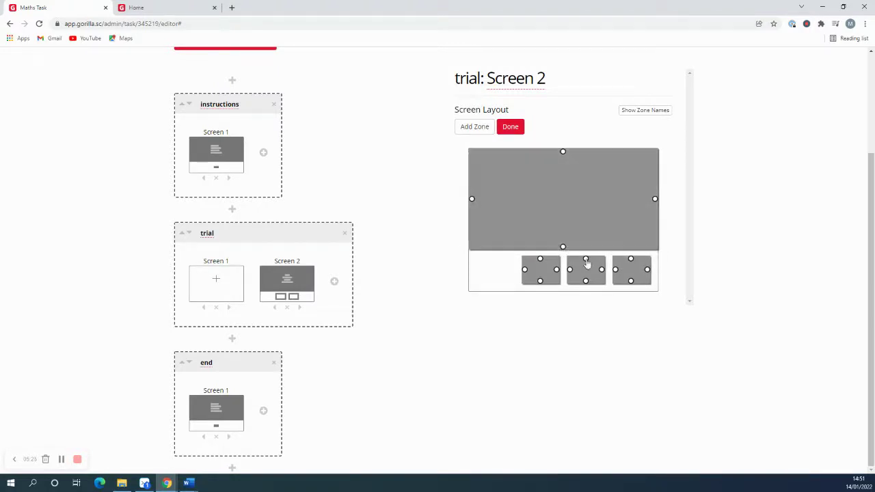
{"action": "left_click", "coordinate": [632, 272]}
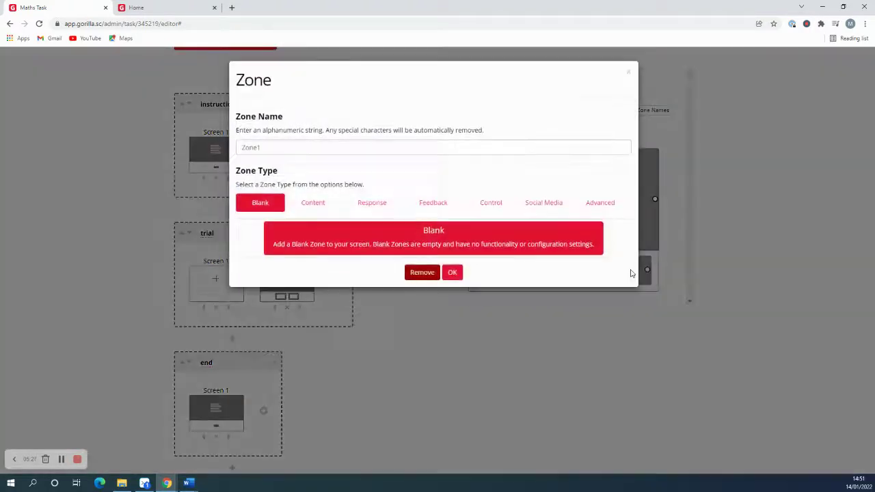
{"action": "left_click", "coordinate": [490, 206]}
{"action": "left_click", "coordinate": [342, 240]}
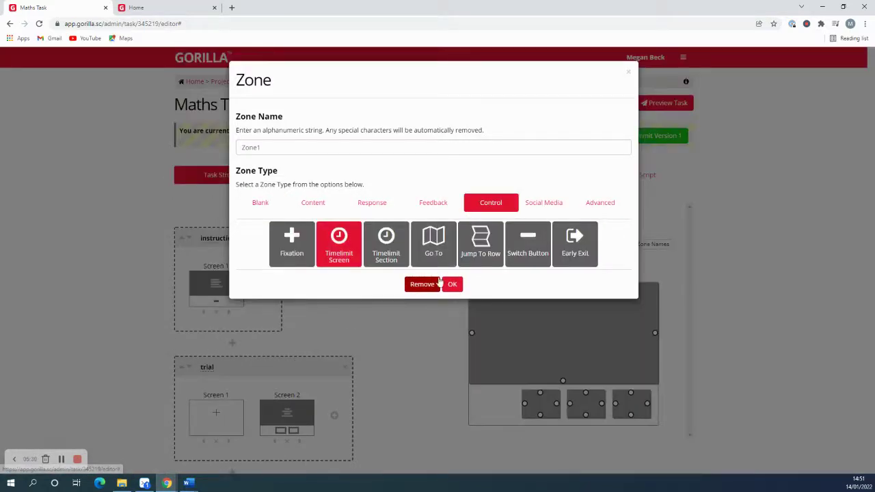
{"action": "left_click", "coordinate": [452, 284]}
{"action": "left_click", "coordinate": [511, 261]}
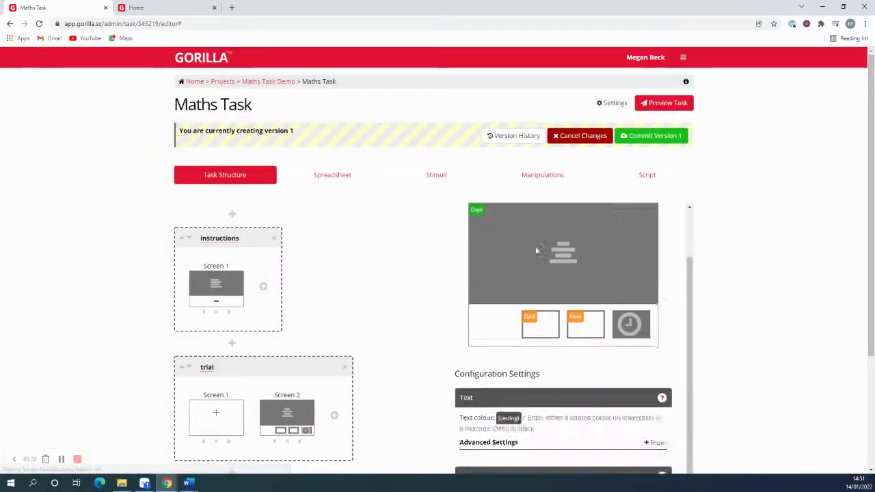
{"action": "scroll", "coordinate": [535, 248], "scroll_direction": "down", "scroll_amount": 5}
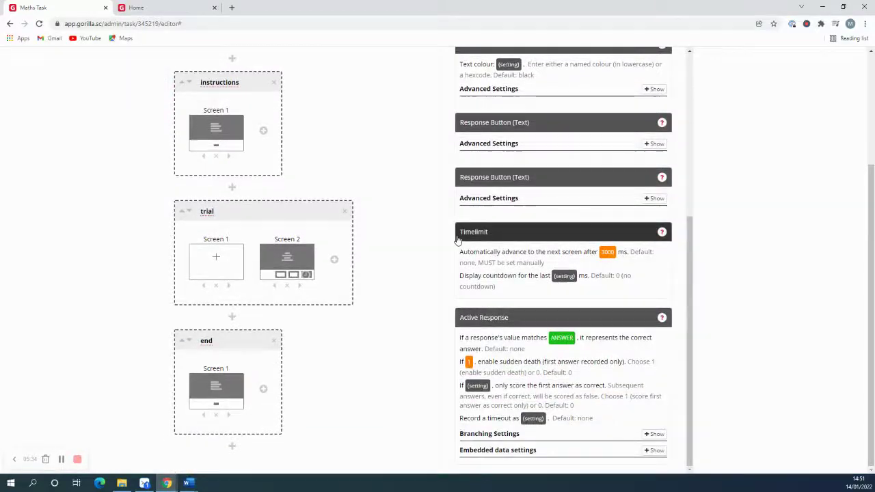
- Set the screen time limit to 5000 ms with a 3000 ms countdown
{"action": "left_click", "coordinate": [607, 254]}
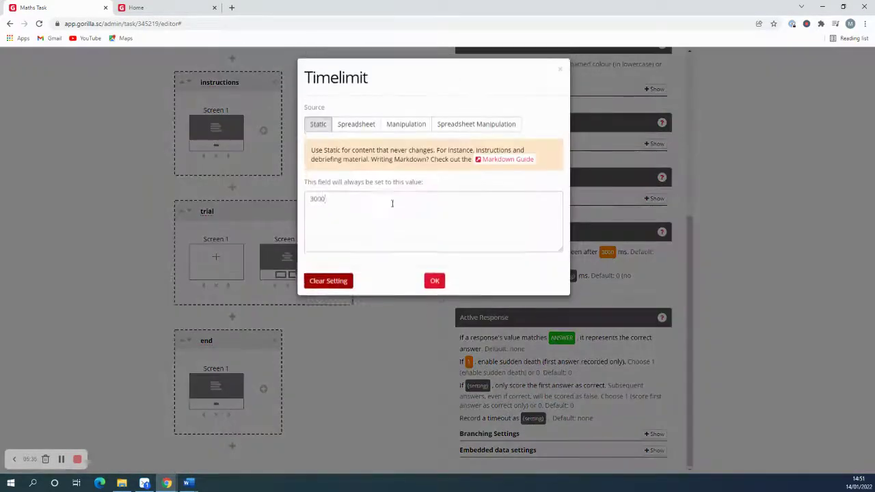
{"action": "double_click", "coordinate": [334, 206]}
{"action": "type", "text": "50"}
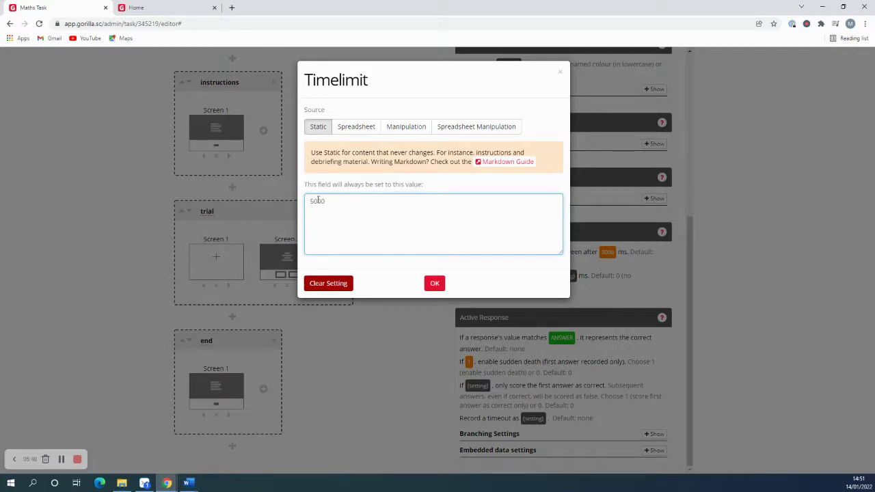
{"action": "left_click", "coordinate": [434, 283]}
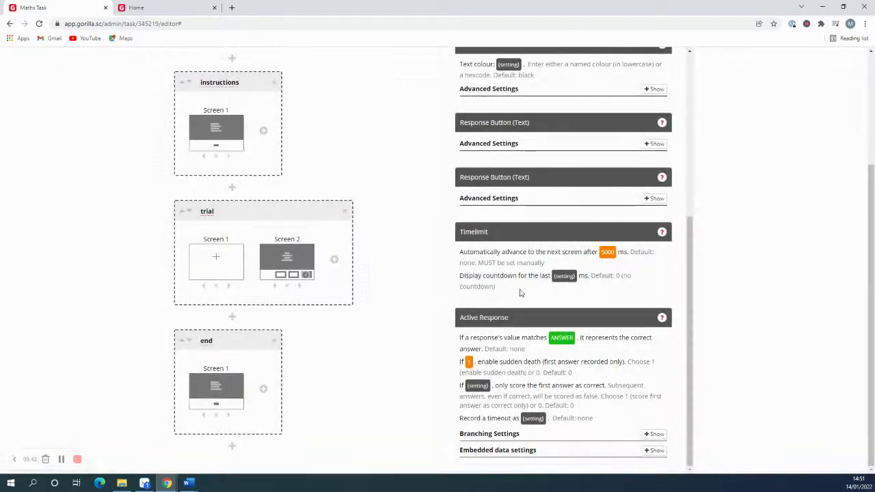
{"action": "left_click", "coordinate": [564, 276]}
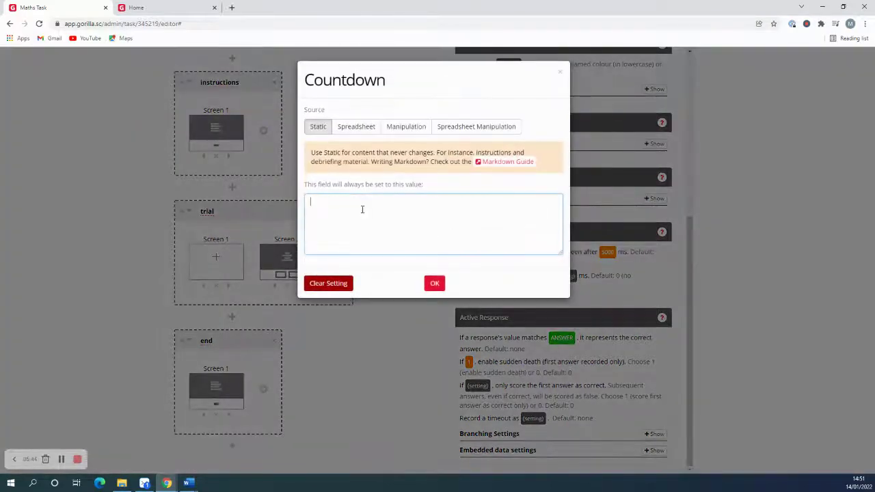
{"action": "type", "text": "300"}
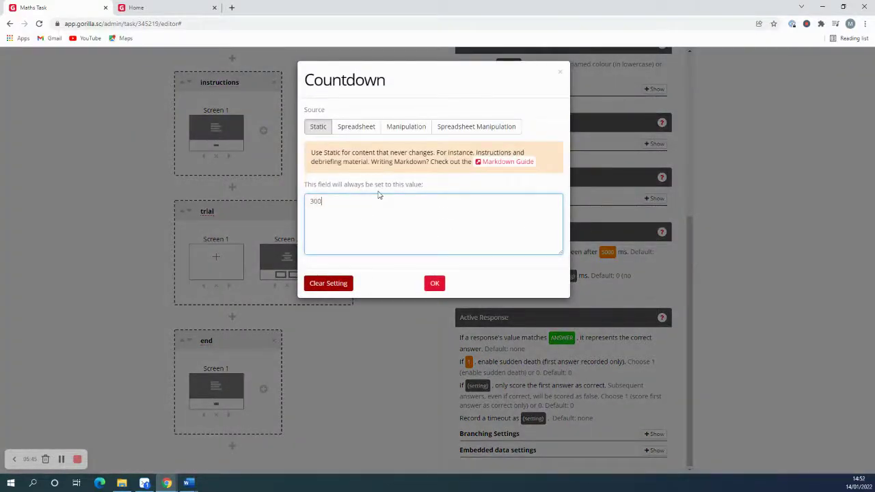
{"action": "type", "text": "0"}
{"action": "left_click", "coordinate": [435, 283]}
- Download the task's empty spreadsheet (randomise_blocks, randomise_trials, display, ANSWER, Digit) in XLSX format
{"action": "scroll", "coordinate": [513, 251], "scroll_direction": "up", "scroll_amount": 2}
{"action": "scroll", "coordinate": [392, 253], "scroll_direction": "up", "scroll_amount": 5}
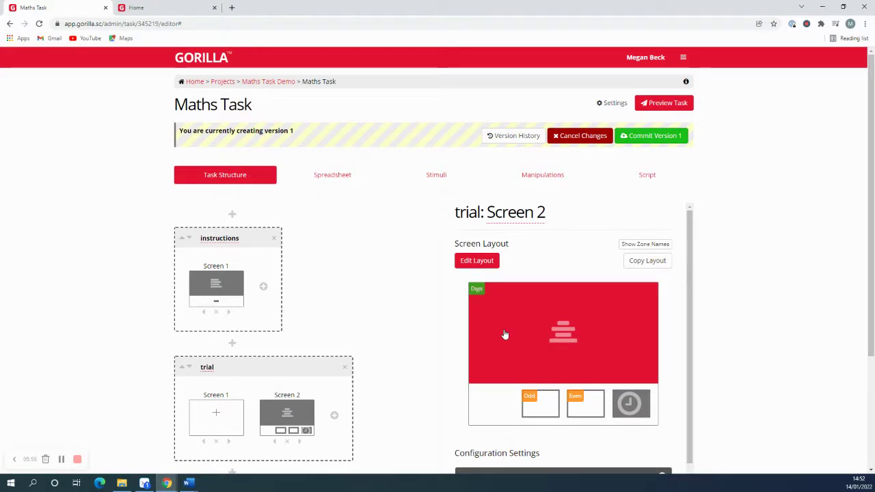
{"action": "left_click", "coordinate": [428, 179]}
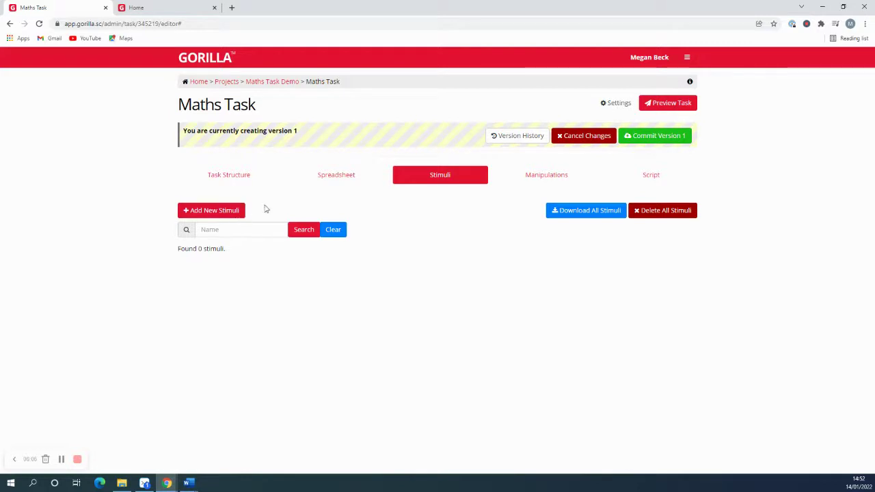
{"action": "left_click", "coordinate": [334, 180]}
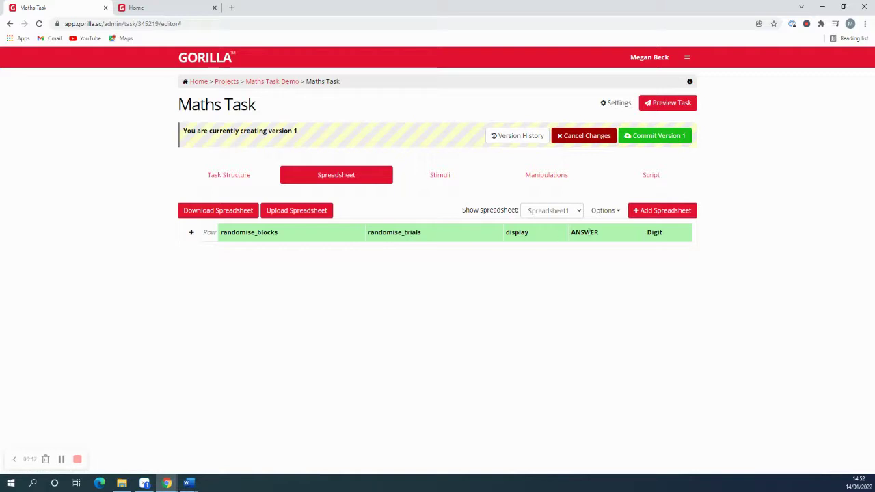
{"action": "left_click", "coordinate": [209, 212]}
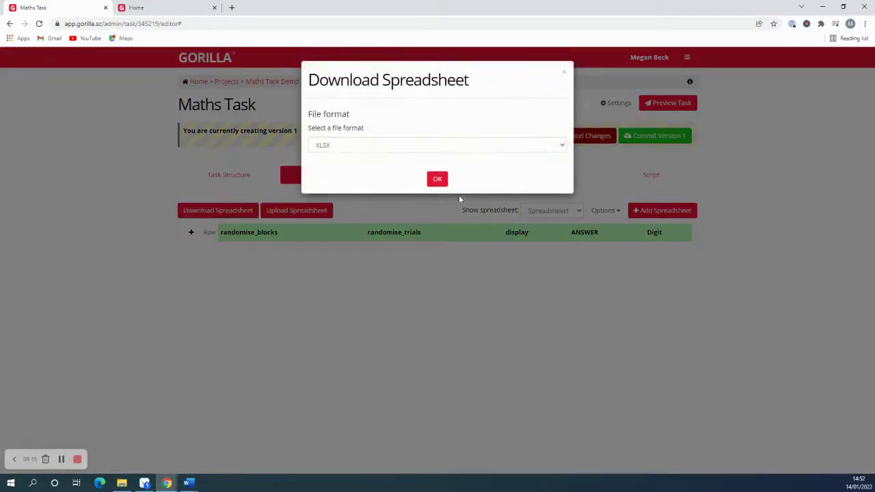
{"action": "left_click", "coordinate": [437, 179]}
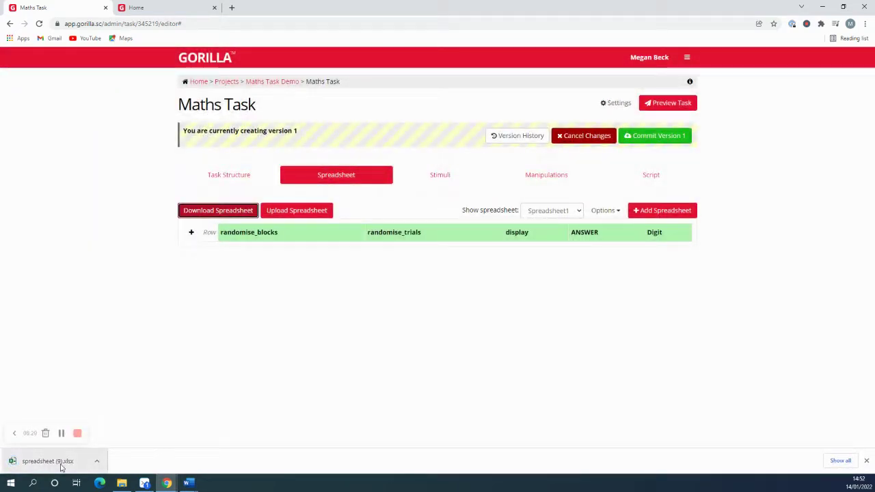
- Open the downloaded spreadsheet in Excel, enable editing, and place it beside the Gorilla task
{"action": "left_click", "coordinate": [60, 464]}
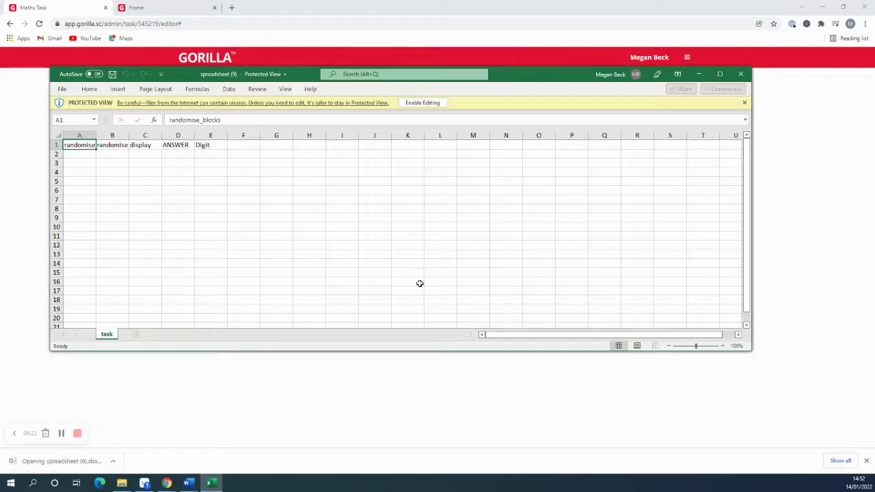
{"action": "left_click", "coordinate": [422, 103]}
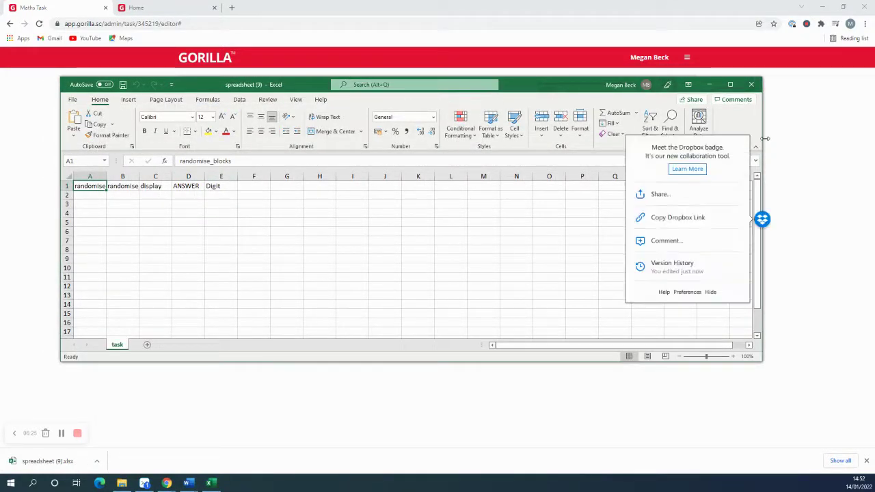
{"action": "left_click_drag", "start_coordinate": [766, 138], "coordinate": [562, 139]}
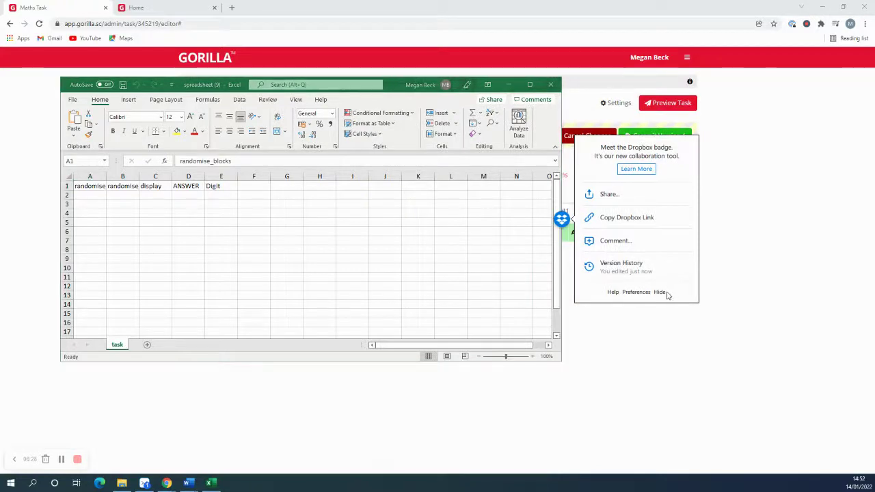
{"action": "left_click", "coordinate": [666, 294]}
{"action": "left_click_drag", "start_coordinate": [389, 85], "coordinate": [640, 85]}
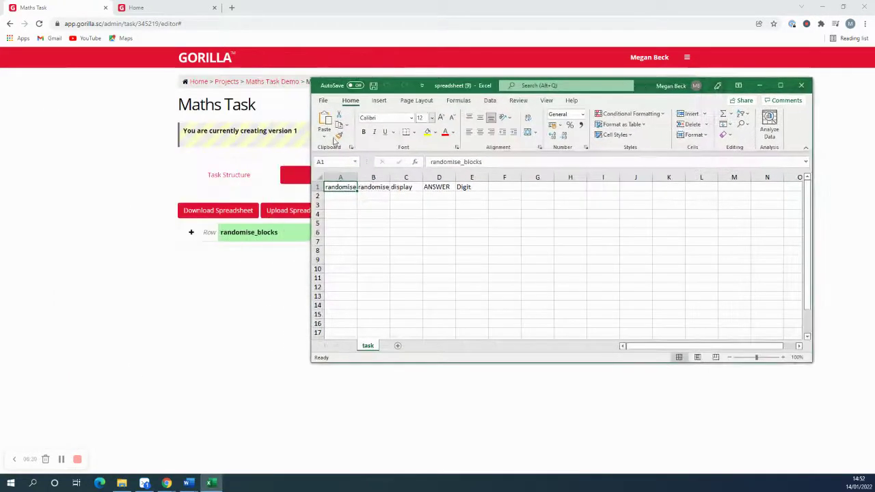
{"action": "left_click", "coordinate": [212, 176]}
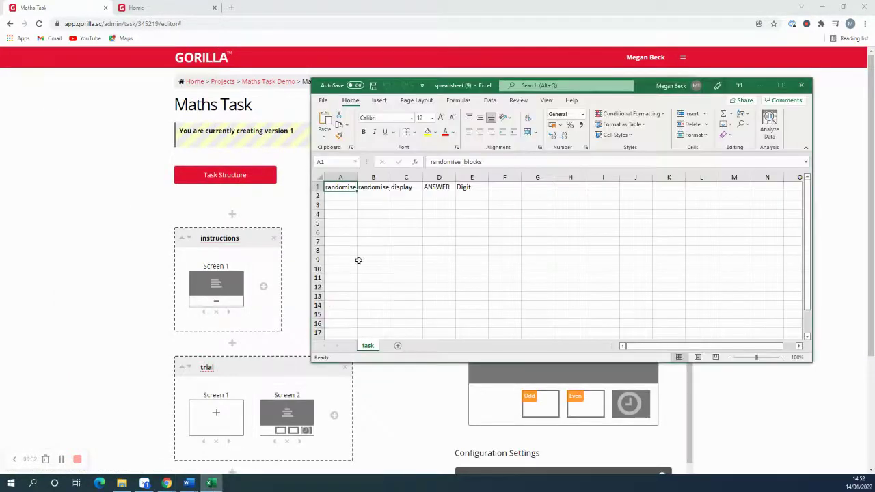
- Enter 'Instructions' in cell C2 and widen column C to fit
{"action": "left_click", "coordinate": [403, 195]}
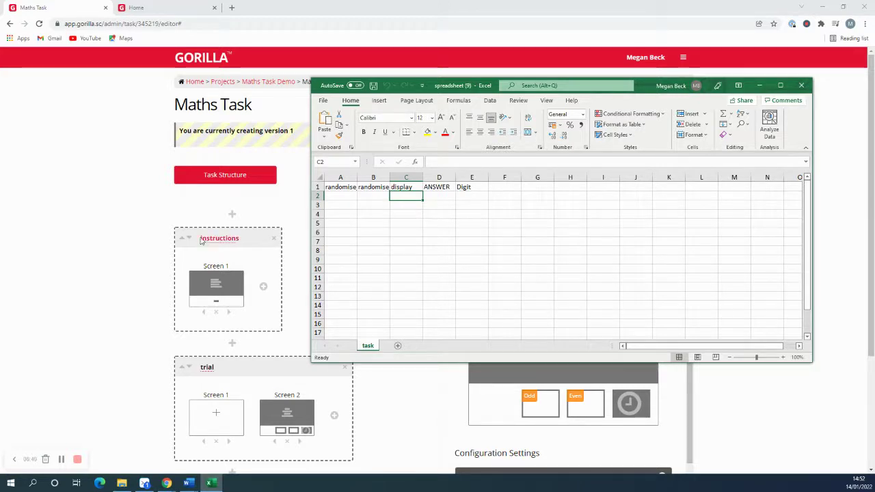
{"action": "type", "text": "instru"}
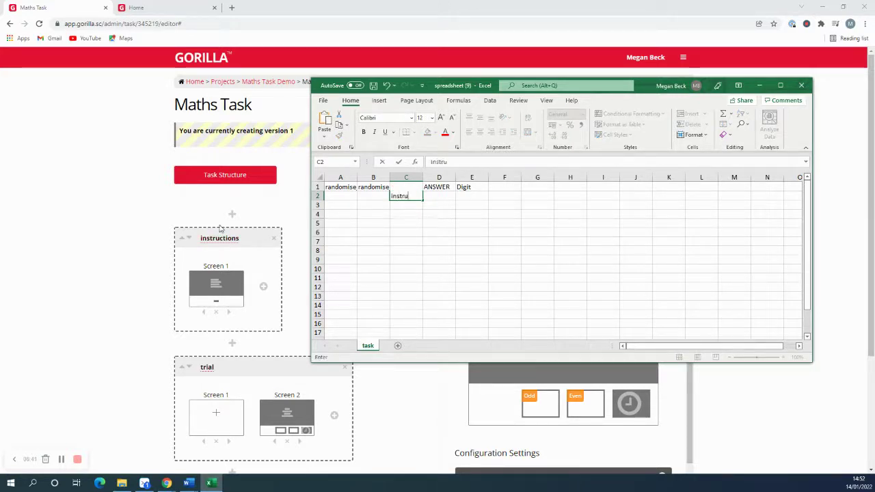
{"action": "type", "text": "ctions"}
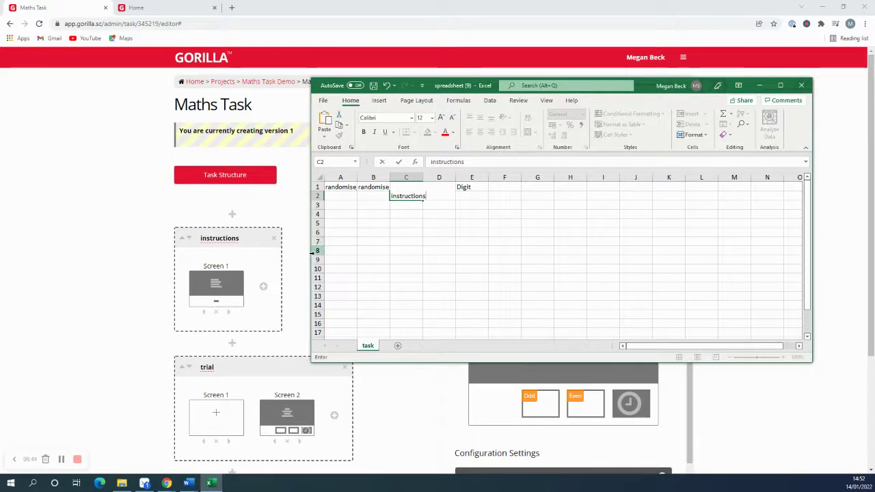
{"action": "key", "text": "Return"}
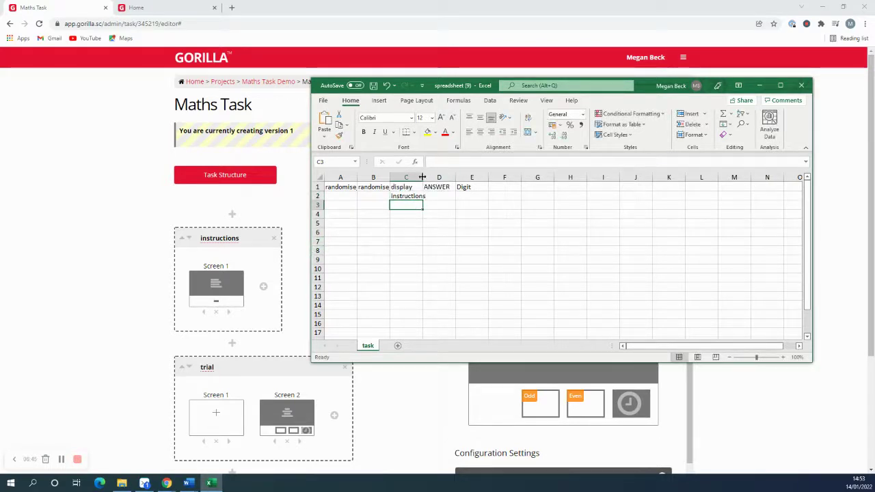
{"action": "double_click", "coordinate": [423, 179]}
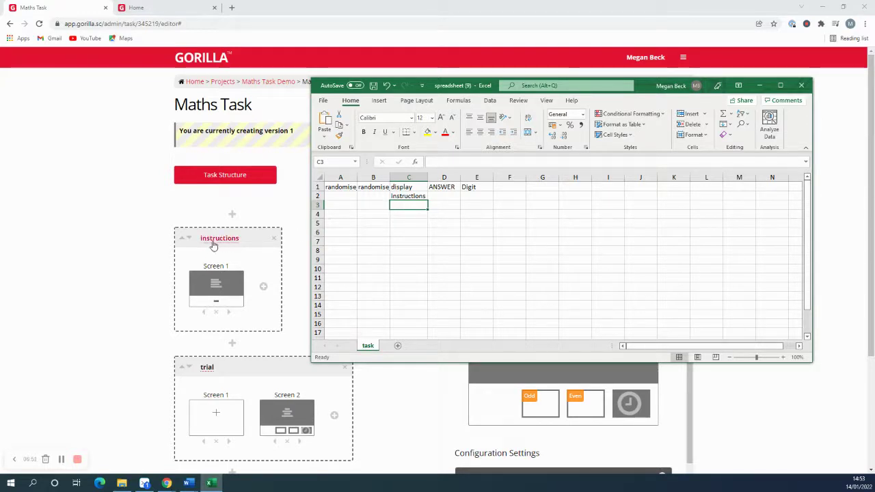
{"action": "left_click", "coordinate": [397, 197]}
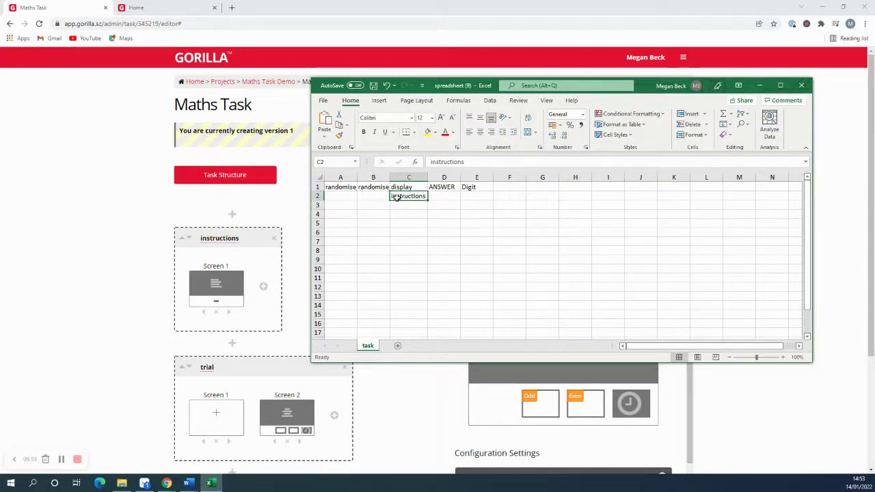
{"action": "double_click", "coordinate": [394, 197]}
{"action": "key", "text": "BackSpace"}
{"action": "type", "text": "I"}
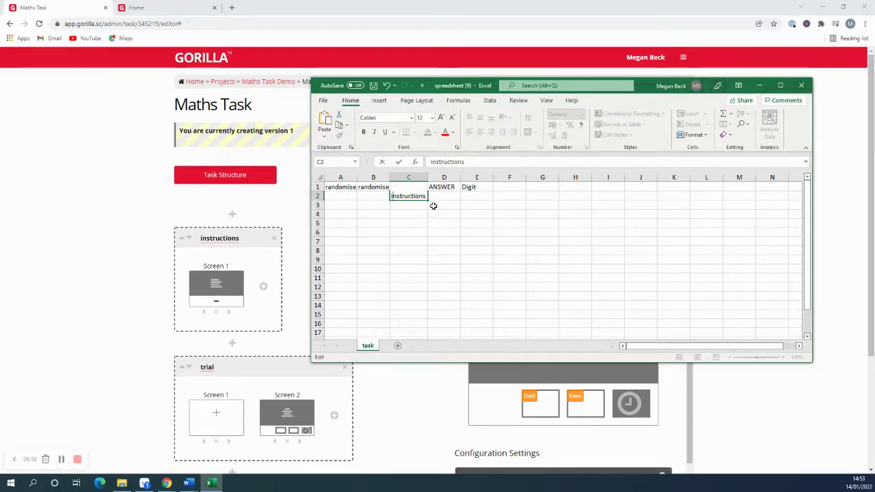
{"action": "key", "text": "Return"}
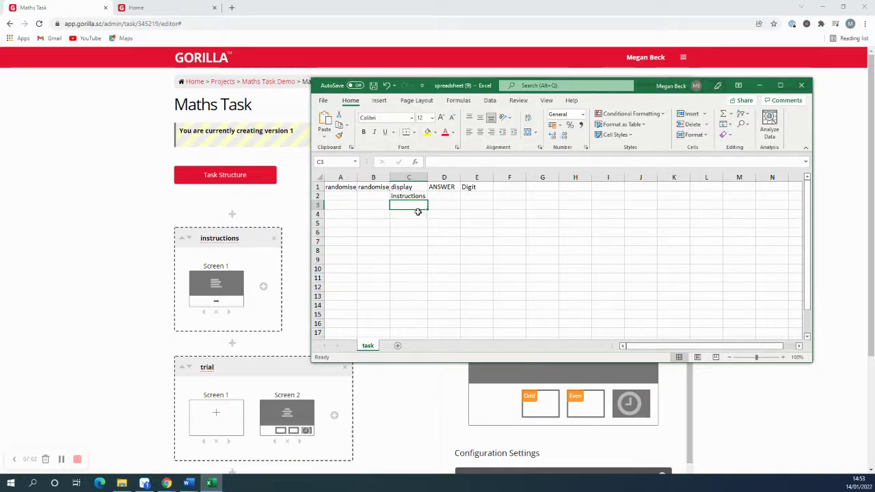
- Fill 'trial' into C3:C6 and 'end' into C7 of the display column
{"action": "type", "text": "trial"}
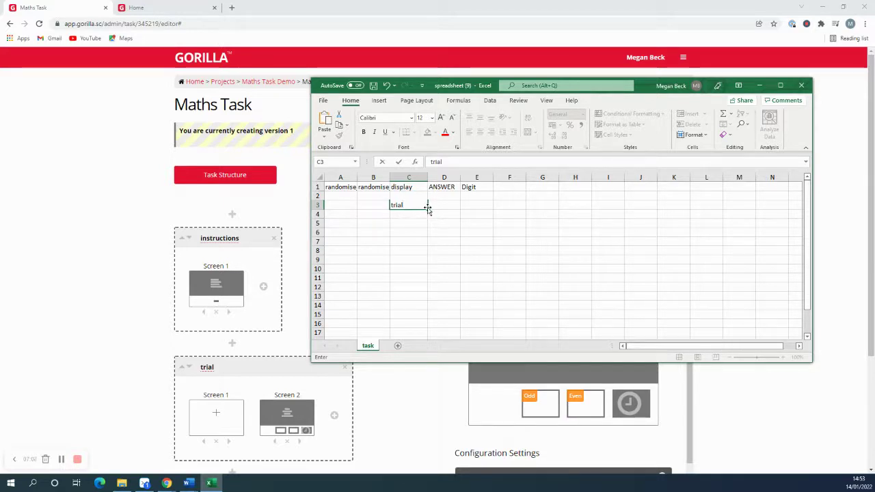
{"action": "left_click_drag", "start_coordinate": [429, 208], "coordinate": [427, 237]}
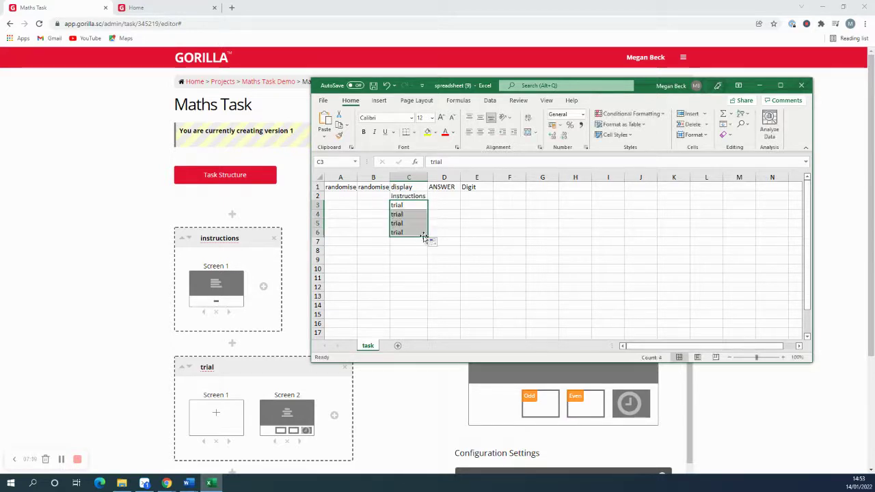
{"action": "left_click", "coordinate": [410, 233]}
{"action": "key", "text": "Delete"}
{"action": "key", "text": "Down"}
{"action": "type", "text": "end"}
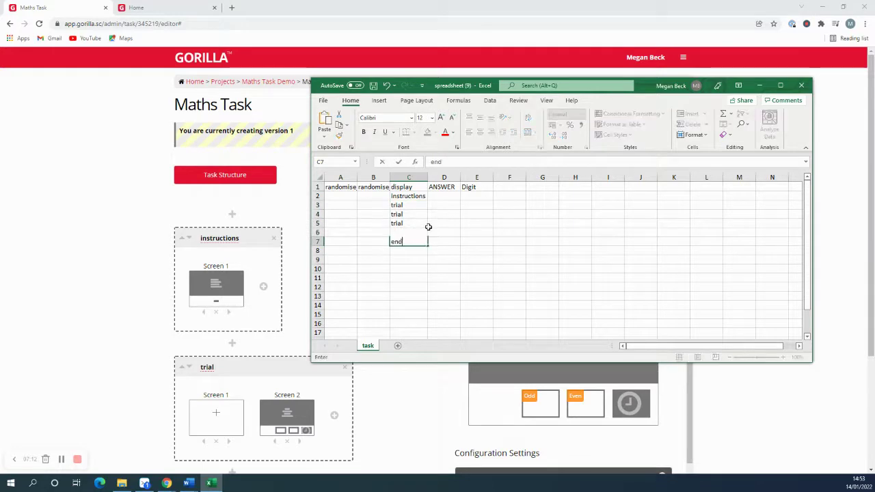
{"action": "left_click", "coordinate": [443, 250]}
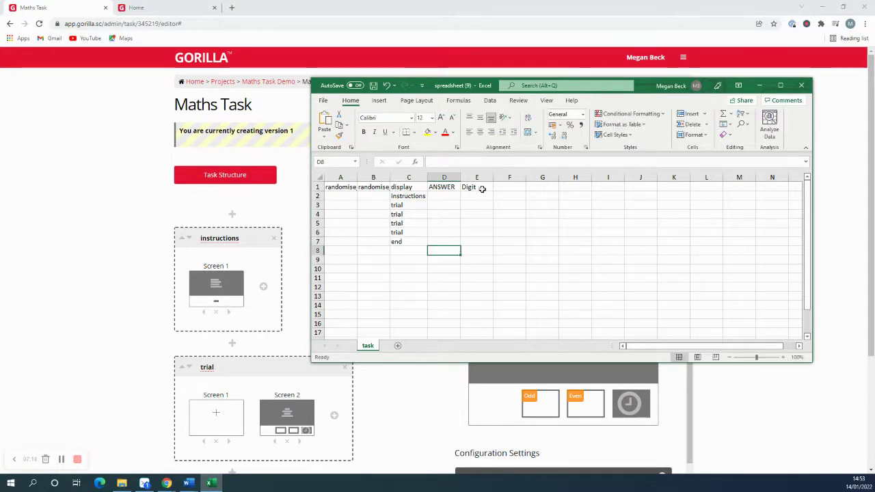
{"action": "left_click_drag", "start_coordinate": [646, 88], "coordinate": [457, 82]}
- Enter the digits 4, 5, 6, 7 in the Digit column for the four trial rows
{"action": "left_click", "coordinate": [280, 200]}
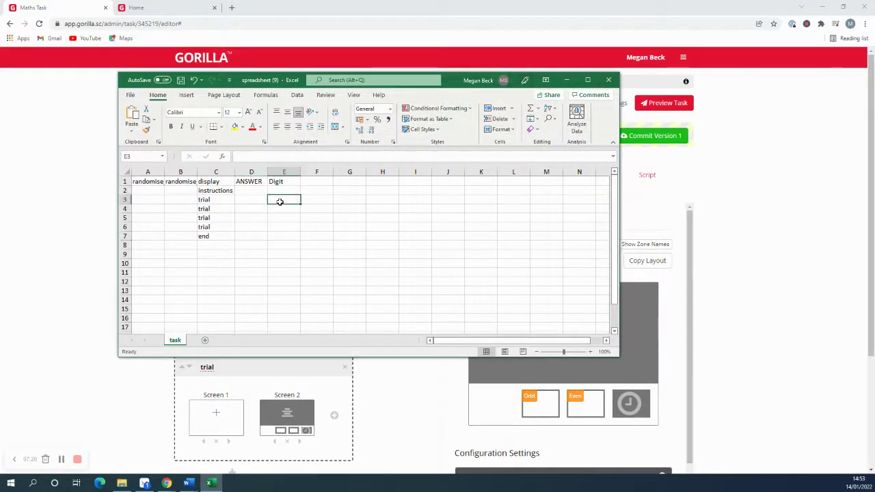
{"action": "type", "text": "4"}
{"action": "key", "text": "Return"}
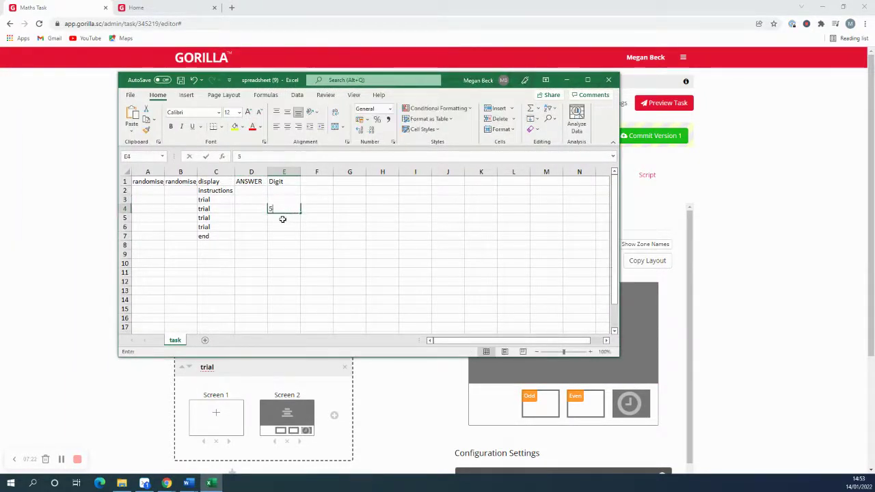
{"action": "left_click", "coordinate": [283, 218]}
{"action": "type", "text": "67"}
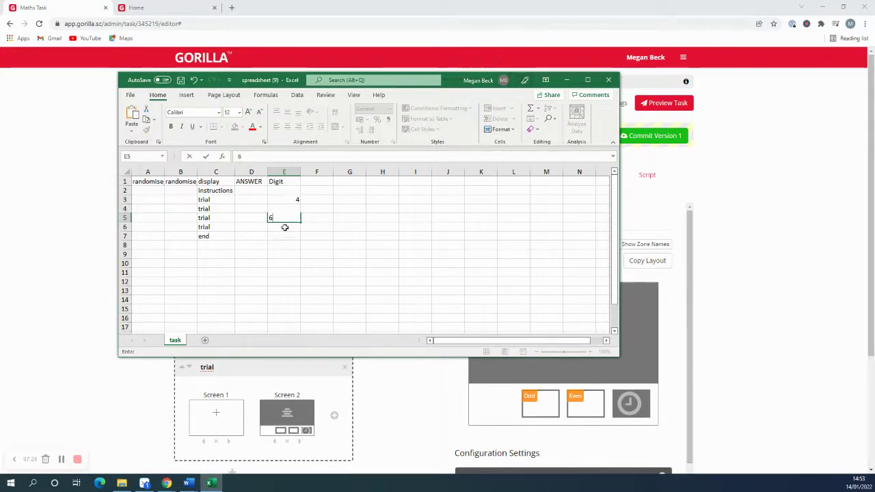
{"action": "key", "text": "Return"}
{"action": "left_click", "coordinate": [352, 229]}
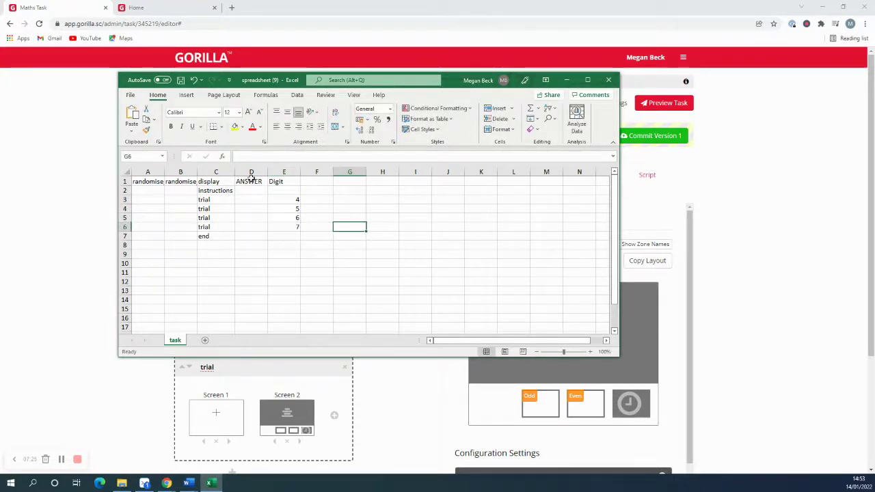
{"action": "scroll", "coordinate": [587, 404], "scroll_direction": "down", "scroll_amount": 5}
{"action": "scroll", "coordinate": [595, 408], "scroll_direction": "down", "scroll_amount": 2}
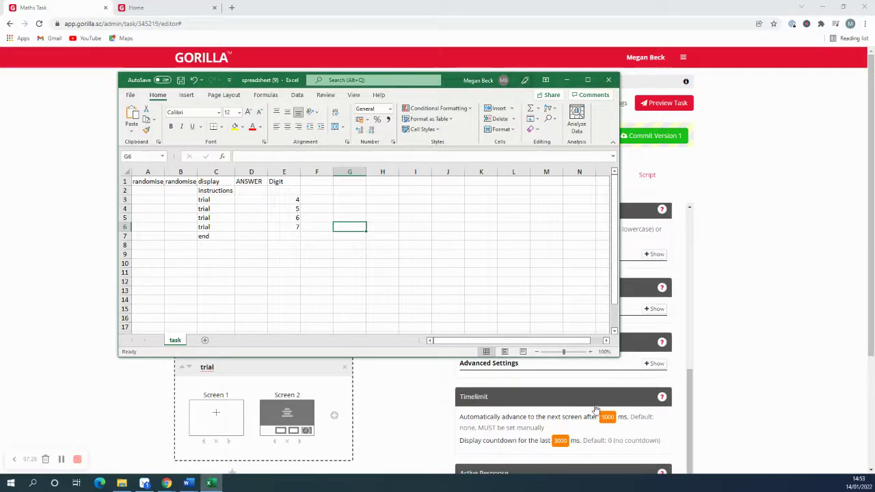
{"action": "scroll", "coordinate": [595, 410], "scroll_direction": "down", "scroll_amount": 5}
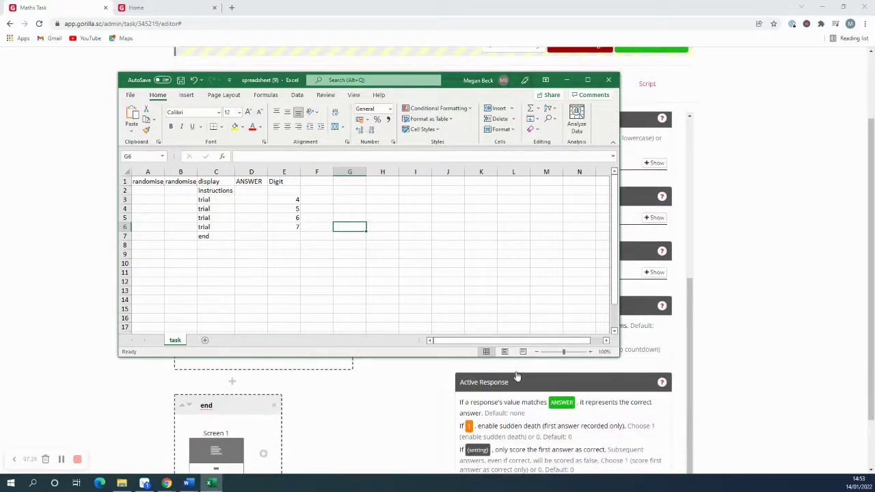
- Fill the ANSWER column with Even, Odd, Even, Odd for the four trials
{"action": "left_click", "coordinate": [253, 200]}
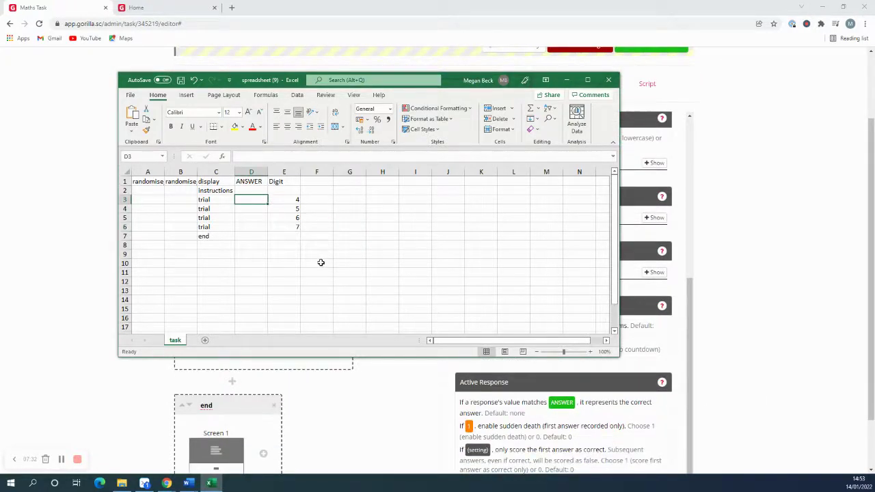
{"action": "type", "text": "Even"}
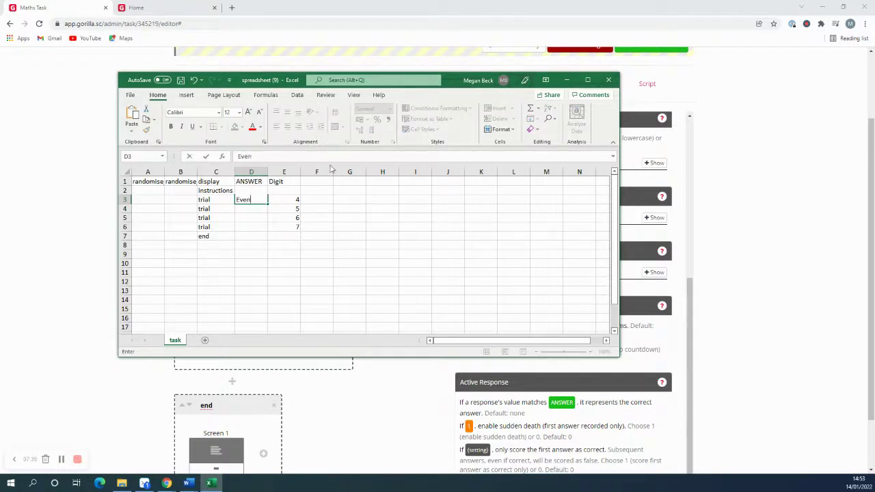
{"action": "key", "text": "Return"}
{"action": "type", "text": "Od"}
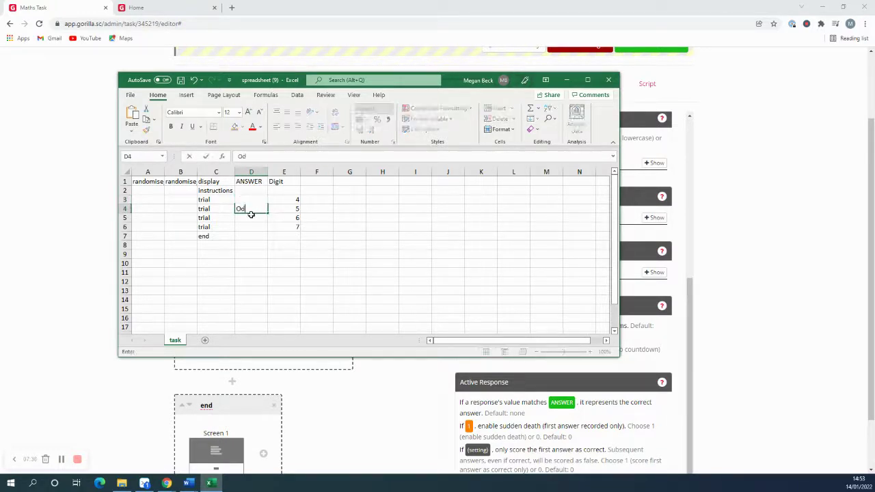
{"action": "type", "text": "d"}
{"action": "key", "text": "Escape"}
{"action": "left_click", "coordinate": [251, 219]}
{"action": "type", "text": "Even"}
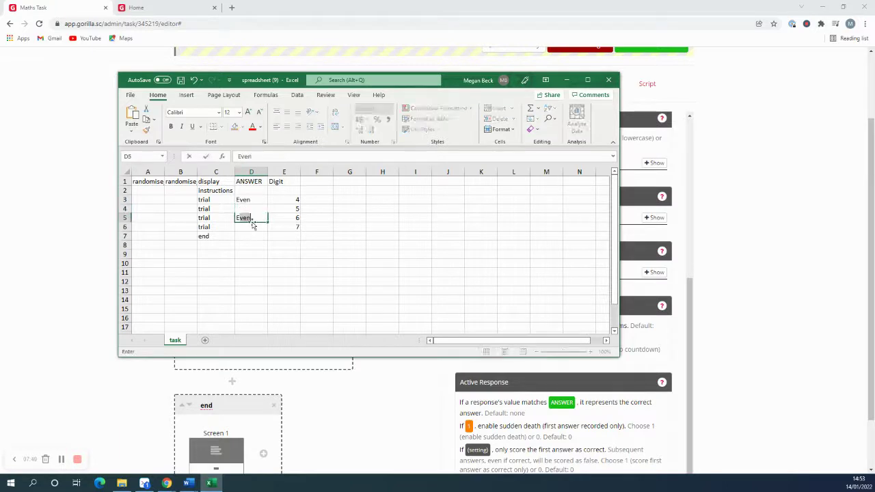
{"action": "left_click", "coordinate": [260, 228]}
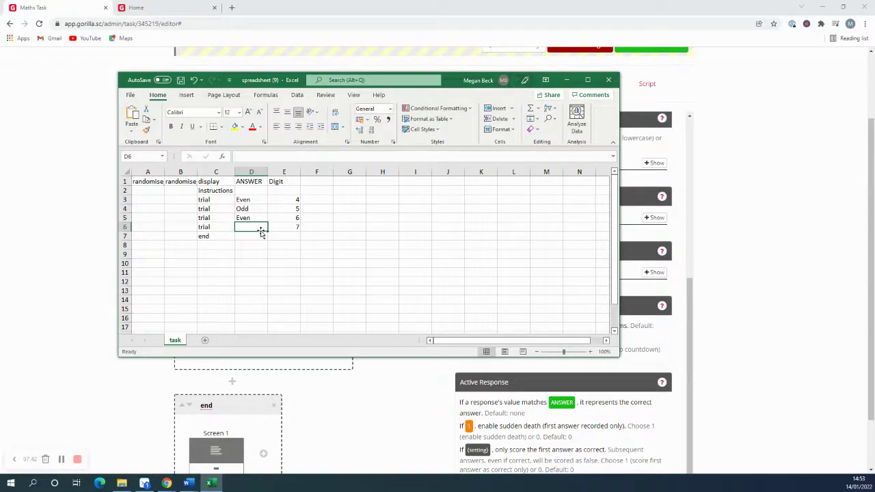
{"action": "type", "text": "Odd"}
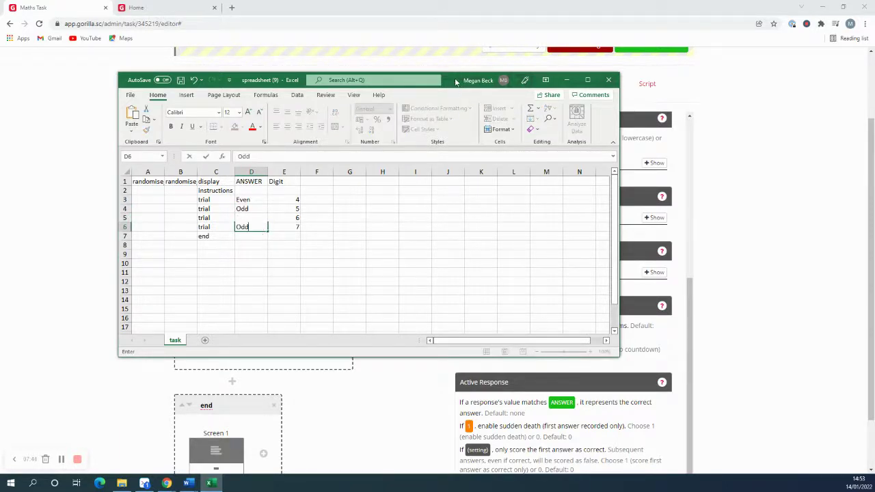
{"action": "left_click_drag", "start_coordinate": [451, 80], "coordinate": [327, 45]}
{"action": "left_click", "coordinate": [123, 218]}
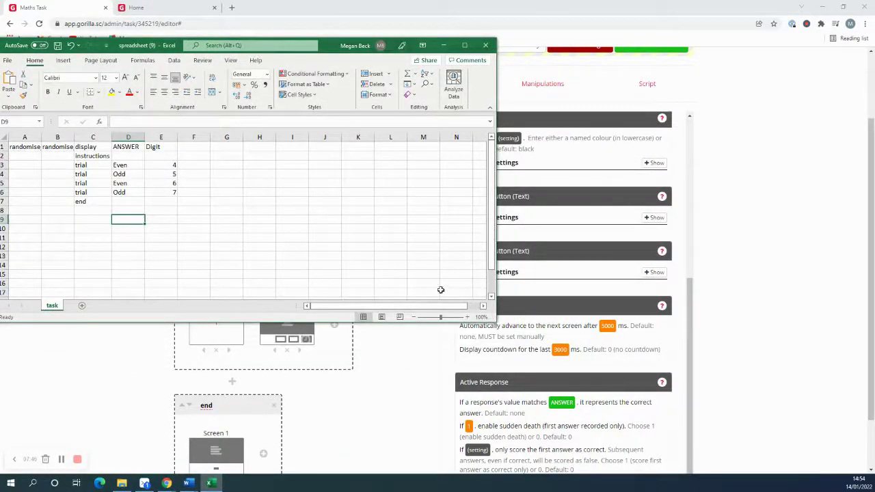
{"action": "scroll", "coordinate": [557, 311], "scroll_direction": "up", "scroll_amount": 5}
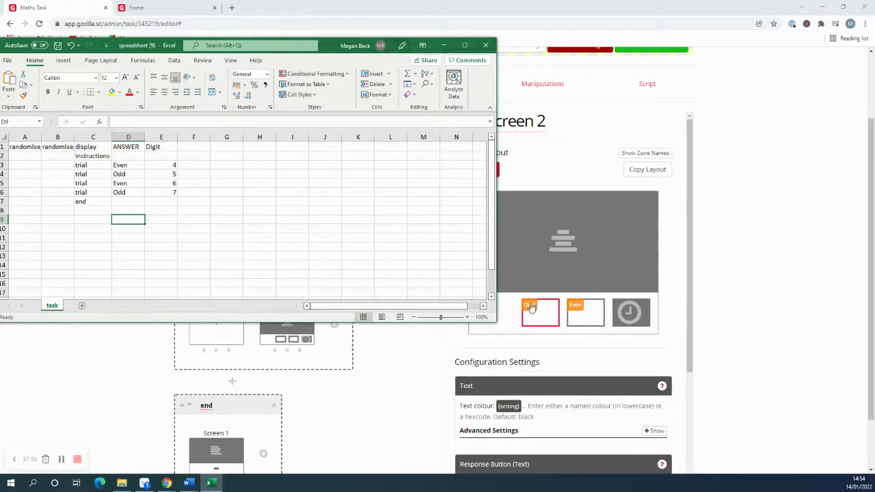
{"action": "left_click_drag", "start_coordinate": [157, 45], "coordinate": [271, 58]}
{"action": "left_click", "coordinate": [121, 74]}
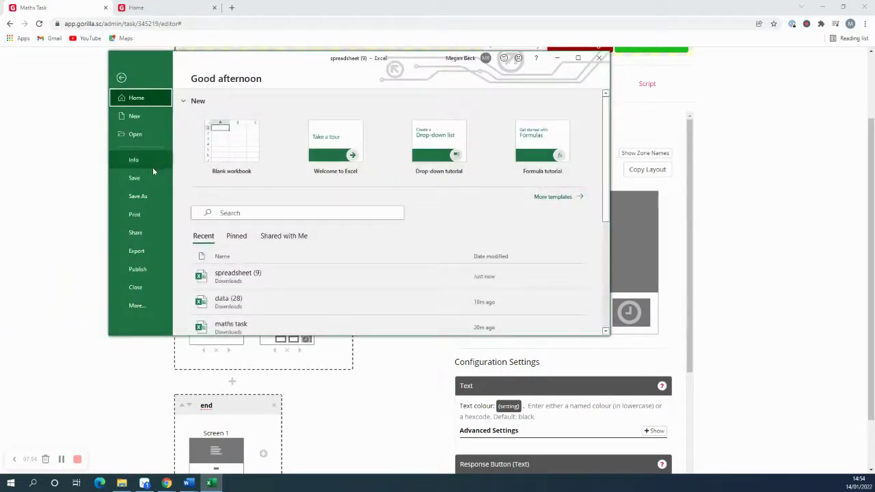
- Save the workbook as 'maths spreadsheet' in Downloads
{"action": "left_click", "coordinate": [137, 196]}
{"action": "left_click", "coordinate": [250, 256]}
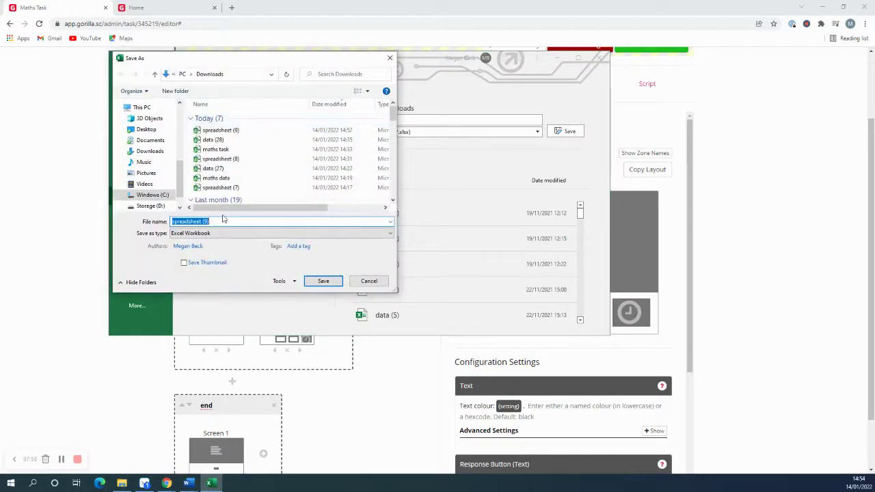
{"action": "type", "text": "maths"}
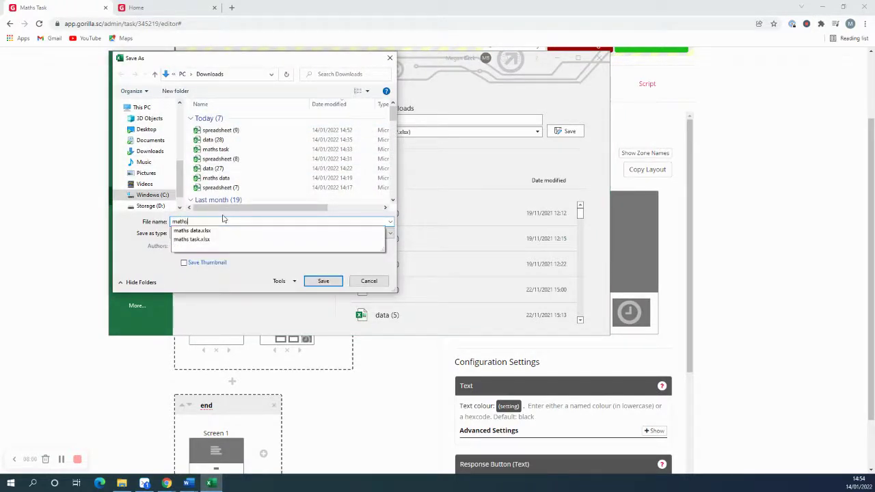
{"action": "type", "text": " sp"}
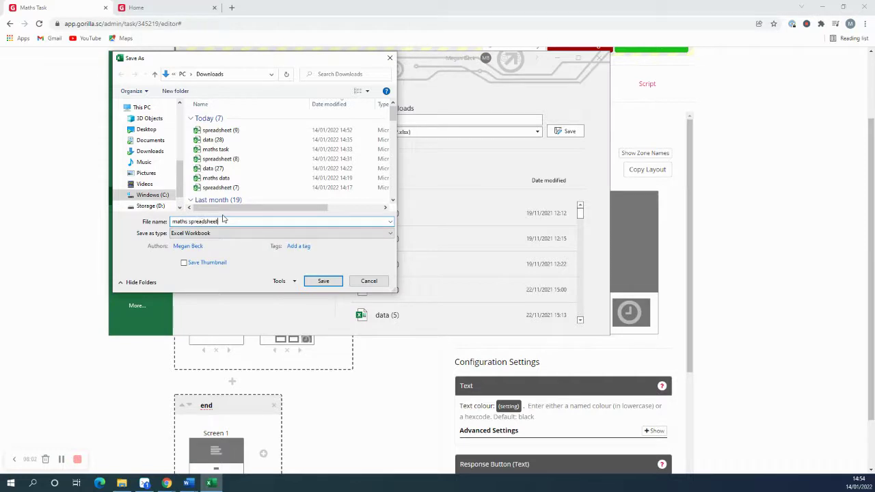
{"action": "type", "text": "readsheet"}
{"action": "left_click", "coordinate": [326, 281]}
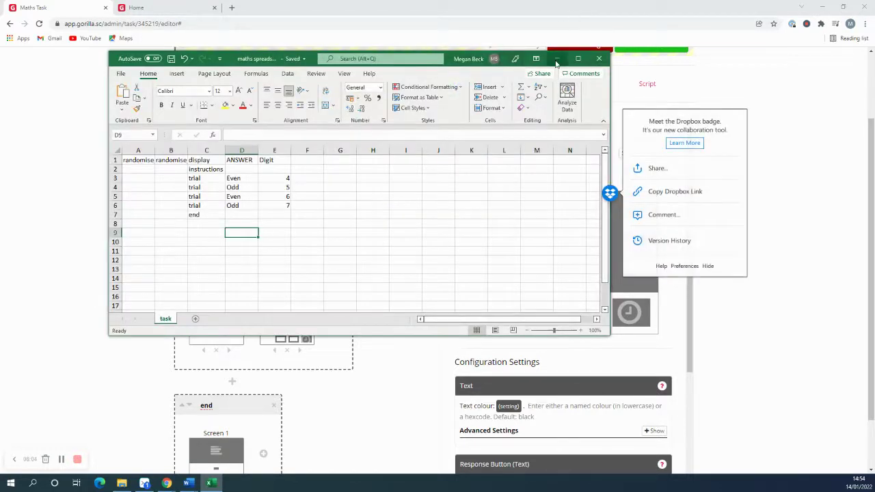
- Minimise Excel and bring up the task's Spreadsheet tab in Gorilla
{"action": "left_click", "coordinate": [556, 59]}
{"action": "scroll", "coordinate": [334, 255], "scroll_direction": "up", "scroll_amount": 2}
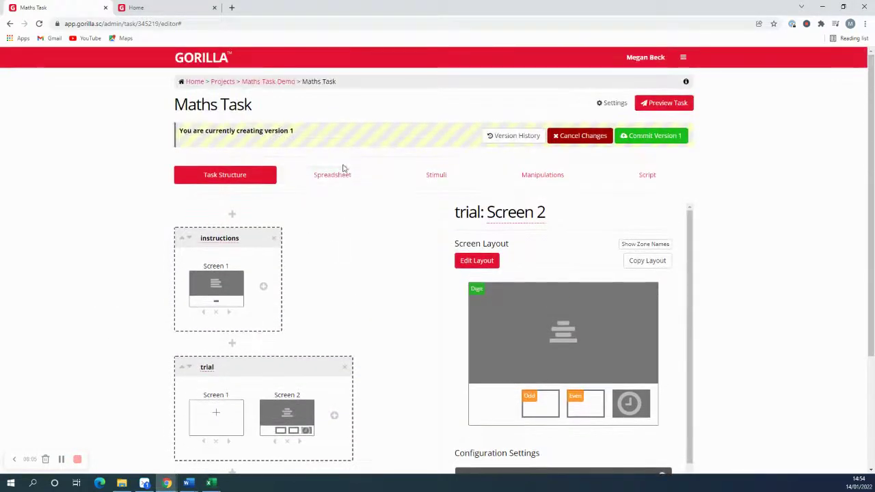
{"action": "left_click", "coordinate": [342, 174]}
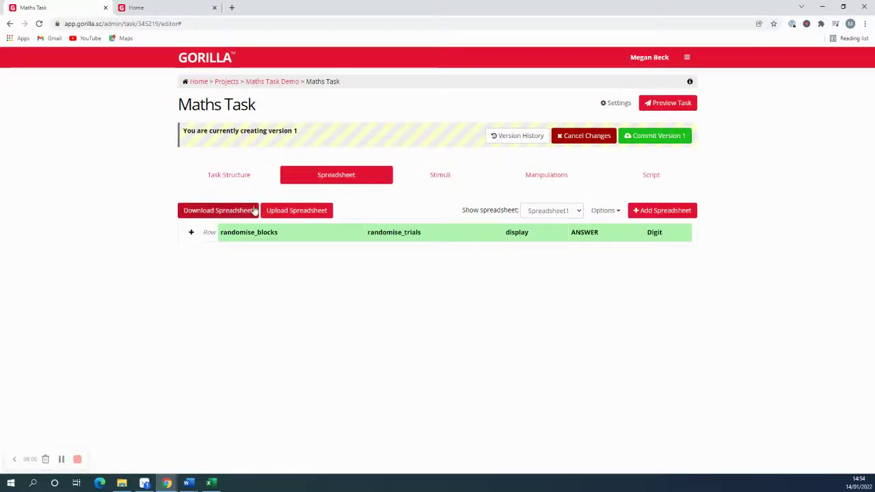
- Upload 'maths spreadsheet' from Downloads to replace the task's spreadsheet table
{"action": "left_click", "coordinate": [289, 209]}
{"action": "left_click", "coordinate": [326, 123]}
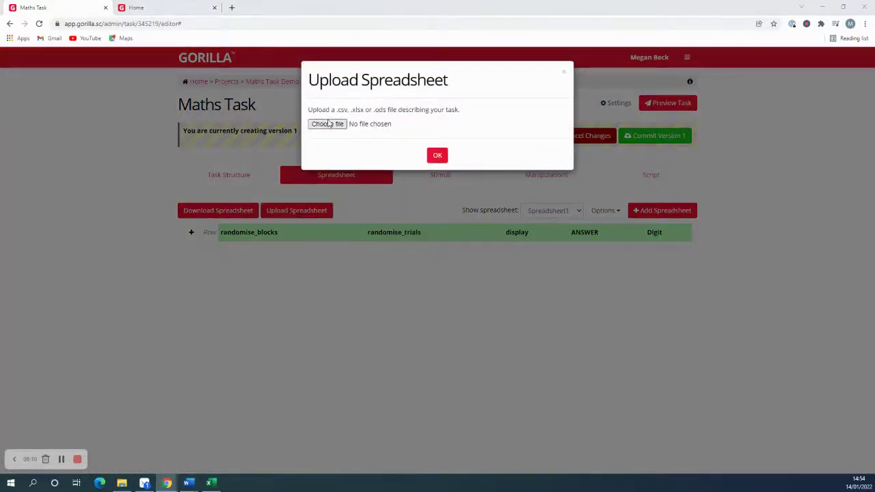
{"action": "left_click", "coordinate": [157, 80]}
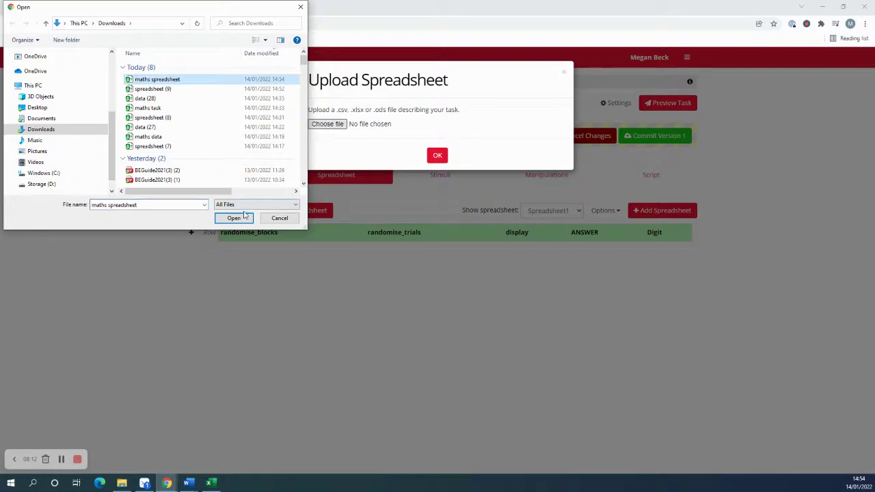
{"action": "left_click", "coordinate": [234, 218]}
{"action": "left_click", "coordinate": [437, 156]}
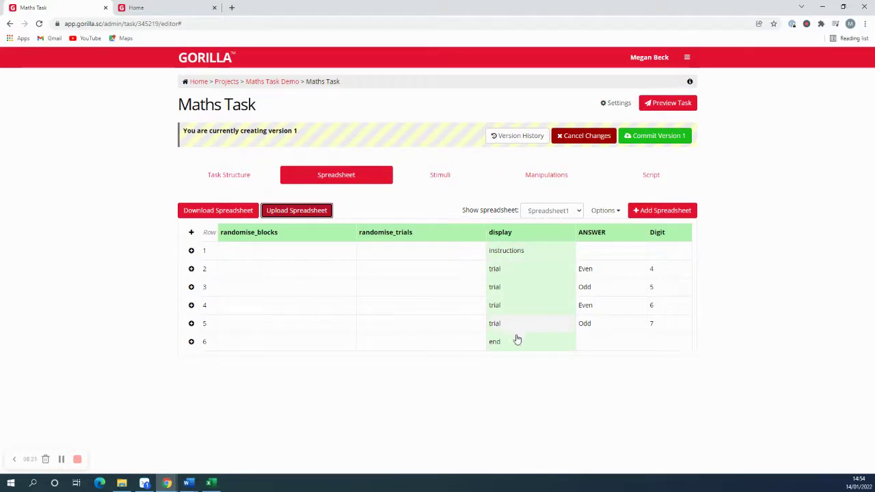
{"action": "left_click", "coordinate": [499, 252]}
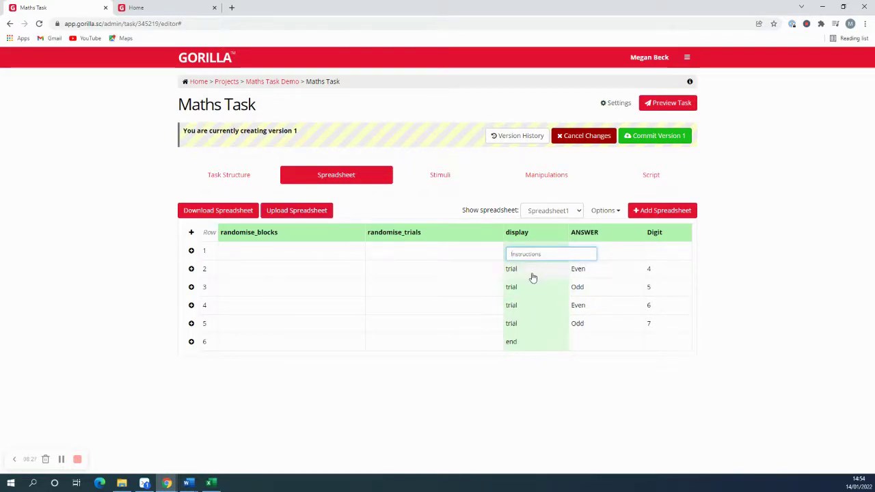
{"action": "left_click", "coordinate": [492, 275]}
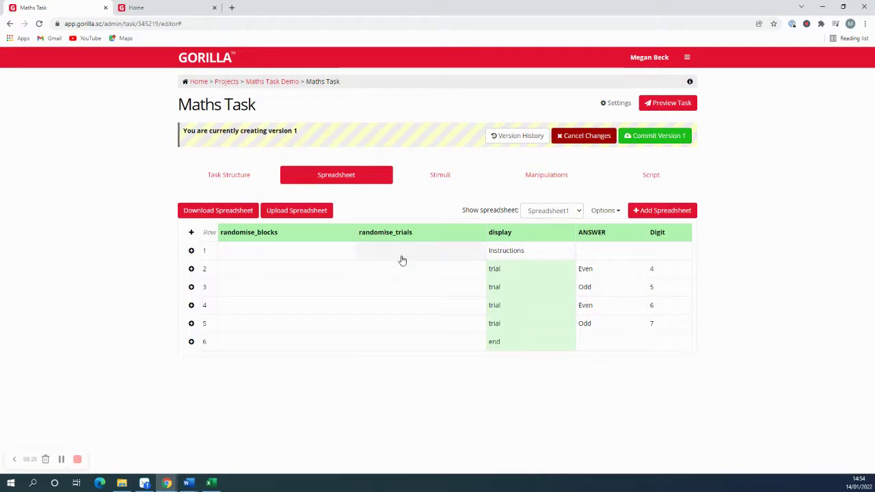
{"action": "left_click", "coordinate": [485, 254]}
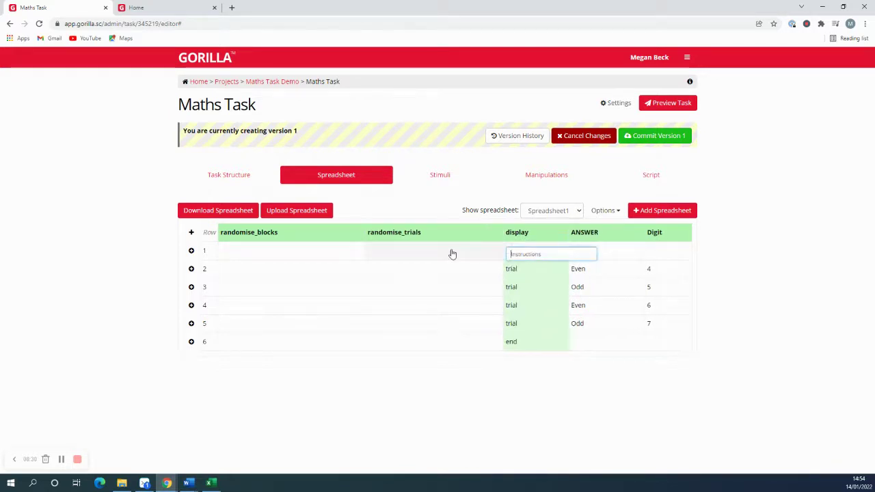
{"action": "left_click", "coordinate": [513, 253]}
{"action": "key", "text": "BackSpace"}
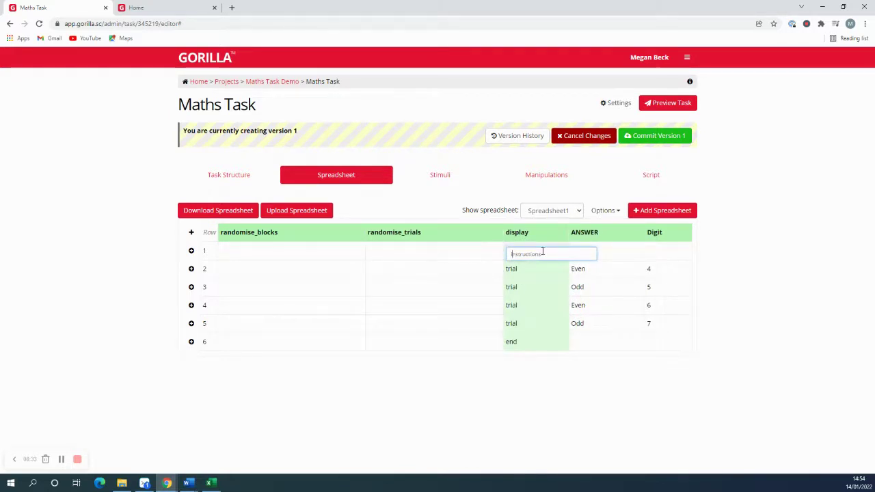
{"action": "type", "text": "i"}
{"action": "left_click", "coordinate": [527, 272]}
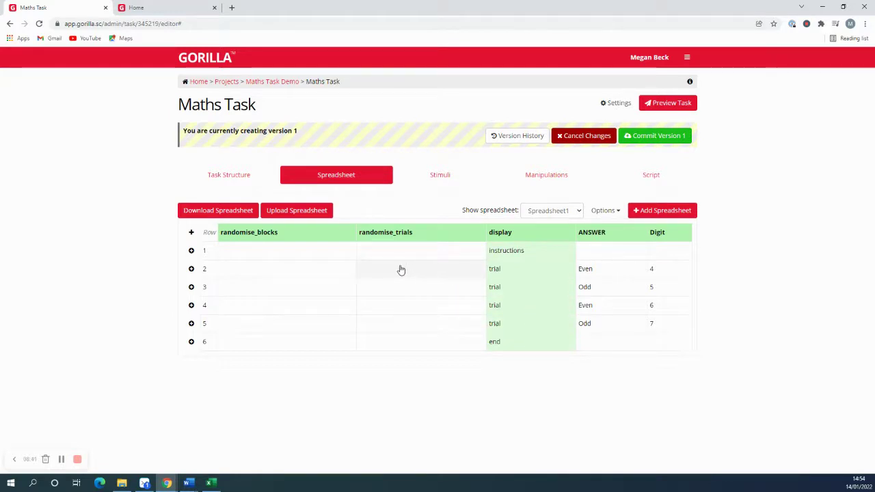
- Set randomise_trials to 1 for rows 2–5 and start a task preview
{"action": "left_click", "coordinate": [380, 271]}
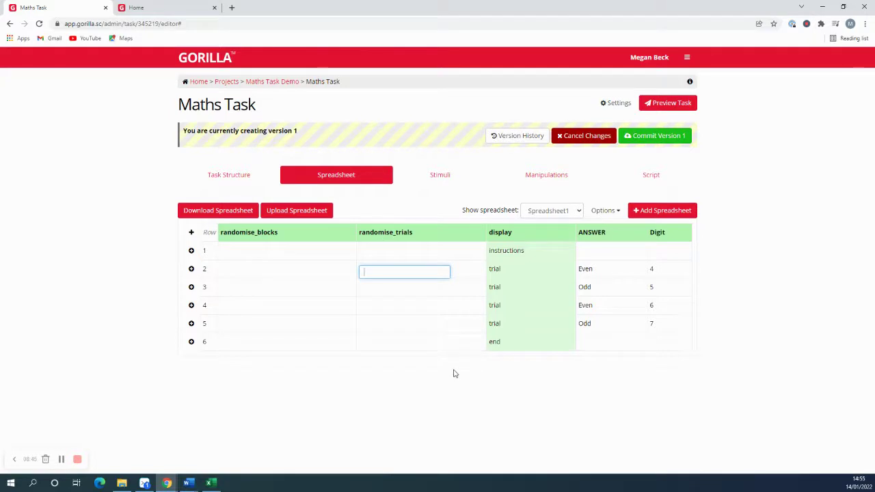
{"action": "type", "text": "1"}
{"action": "key", "text": "Return"}
{"action": "left_click", "coordinate": [381, 293]}
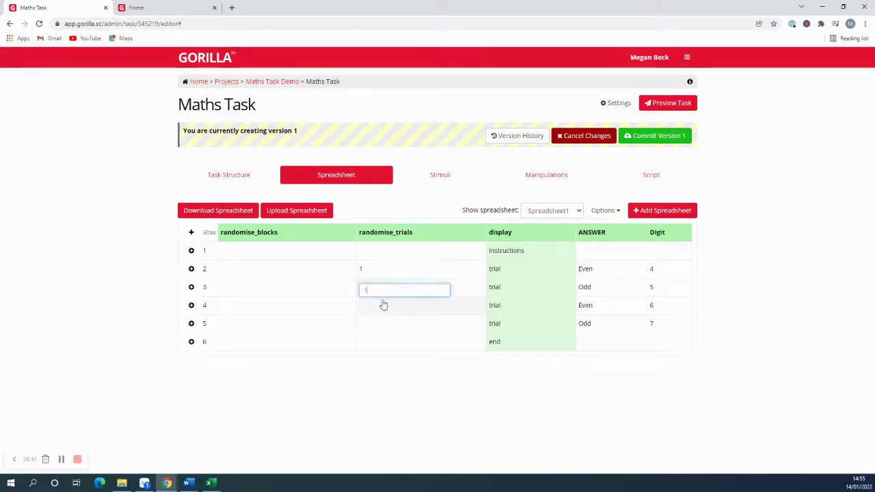
{"action": "type", "text": "1"}
{"action": "left_click", "coordinate": [381, 309]}
{"action": "type", "text": "1"}
{"action": "left_click", "coordinate": [376, 322]}
{"action": "type", "text": "1"}
{"action": "key", "text": "Return"}
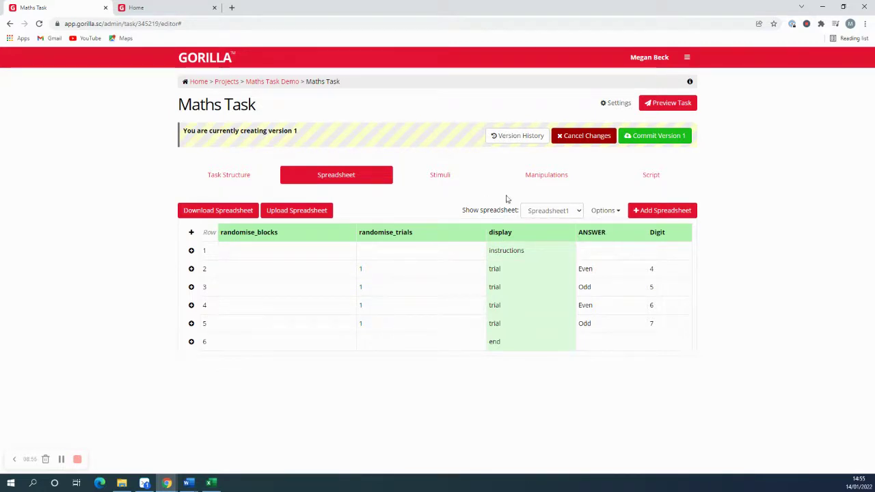
{"action": "left_click", "coordinate": [668, 106]}
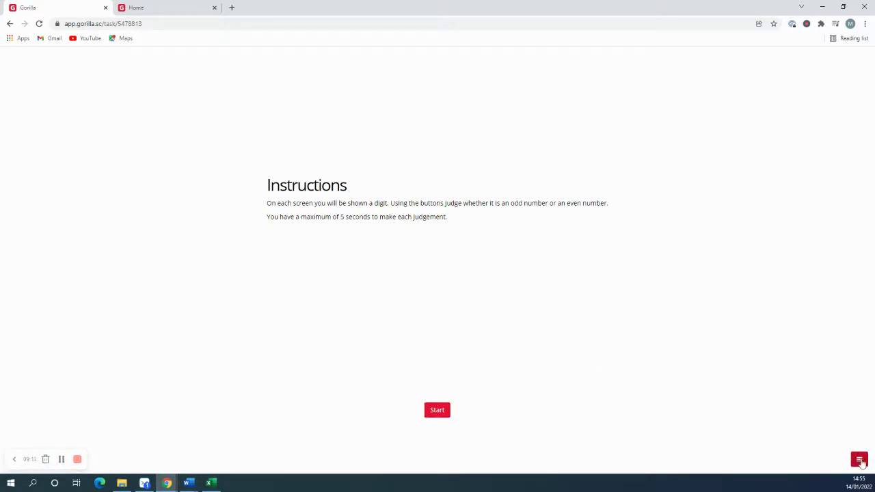
- Leave the preview through its options menu and return to the Maths Task editor
{"action": "left_click", "coordinate": [860, 461]}
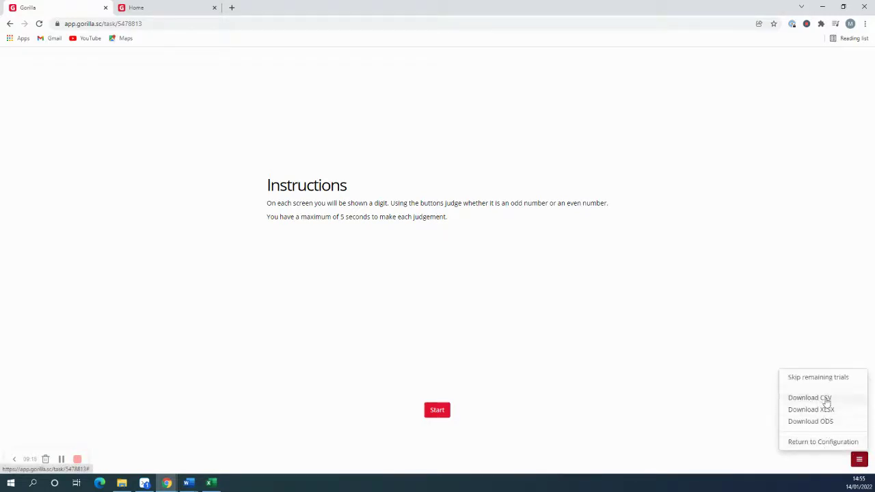
{"action": "left_click", "coordinate": [809, 443]}
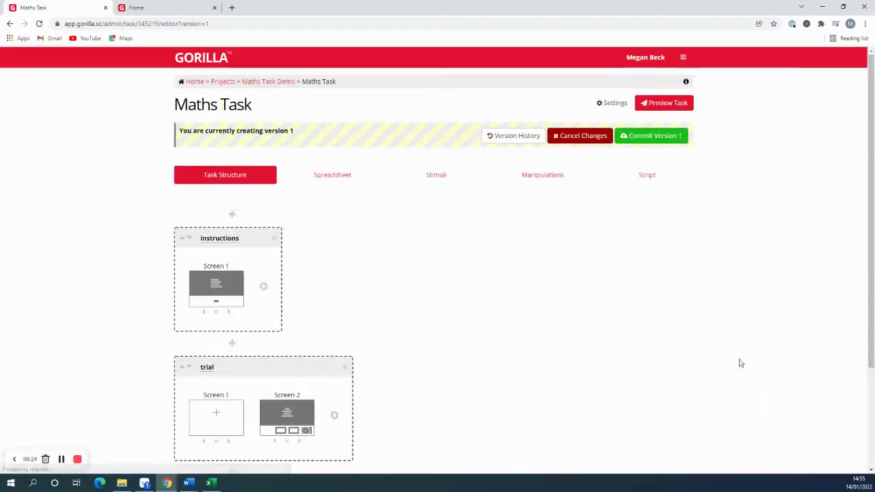
- Run the full preview, answering each digit as Odd or Even, then download the XLSX data
{"action": "left_click", "coordinate": [666, 103]}
{"action": "left_click", "coordinate": [329, 163]}
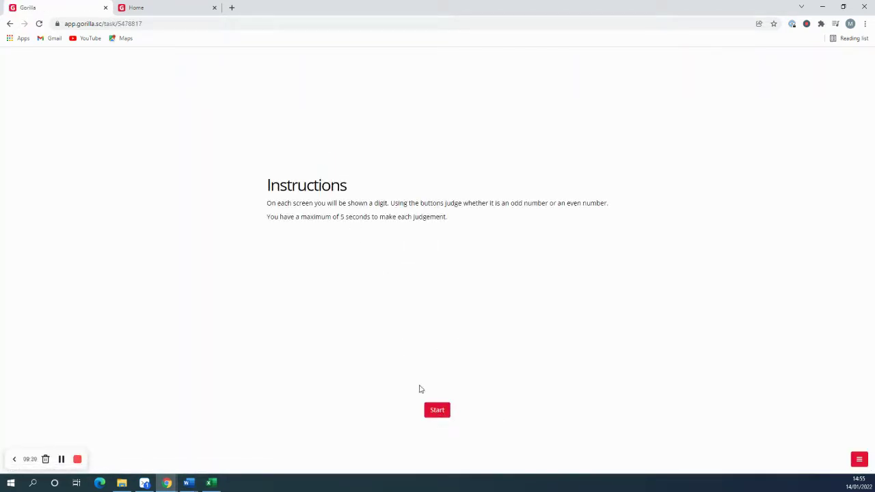
{"action": "left_click", "coordinate": [432, 410]}
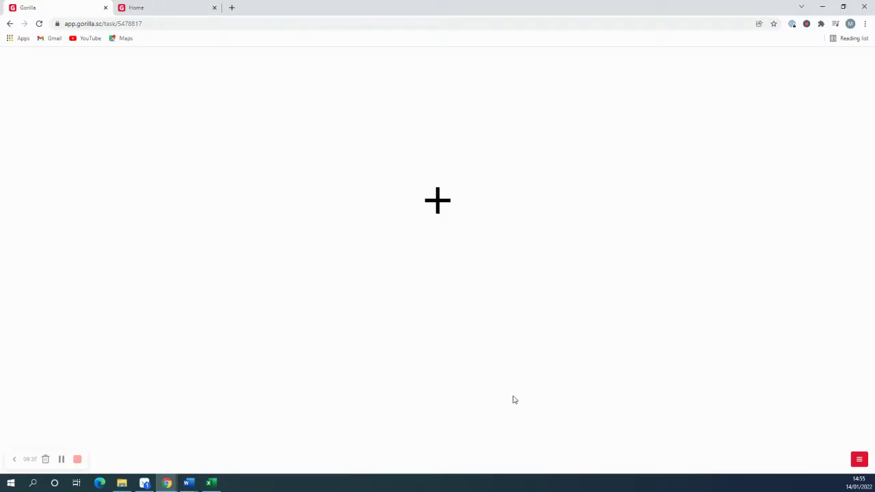
{"action": "left_click", "coordinate": [401, 396]}
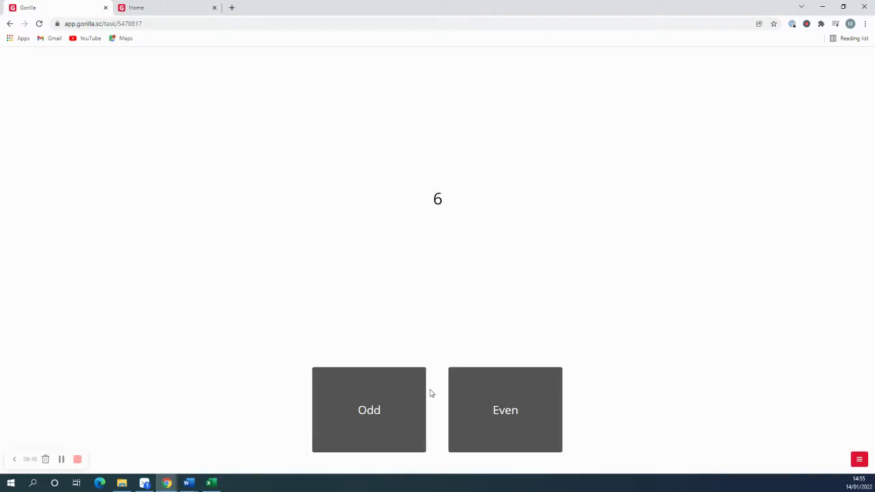
{"action": "left_click", "coordinate": [372, 416]}
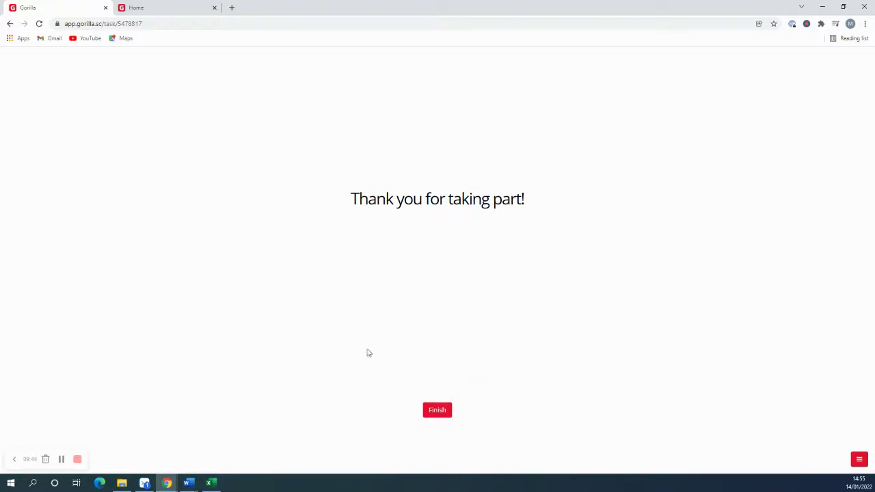
{"action": "left_click", "coordinate": [439, 413]}
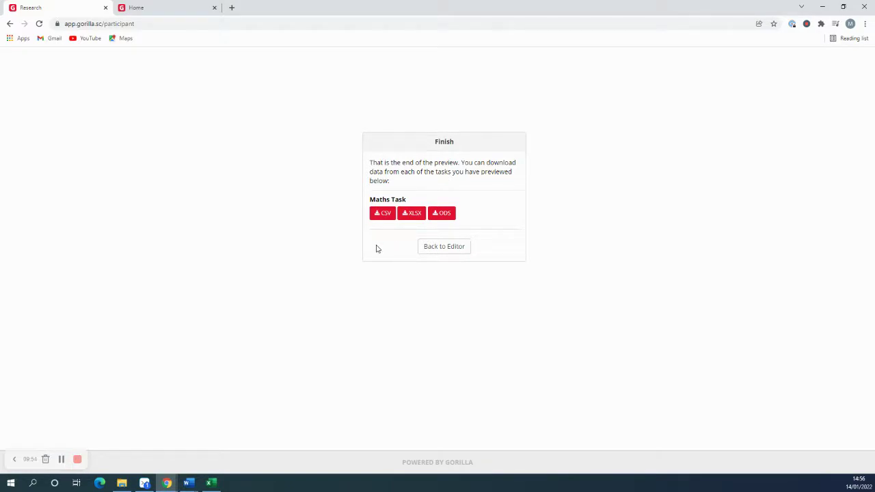
{"action": "left_click", "coordinate": [412, 214]}
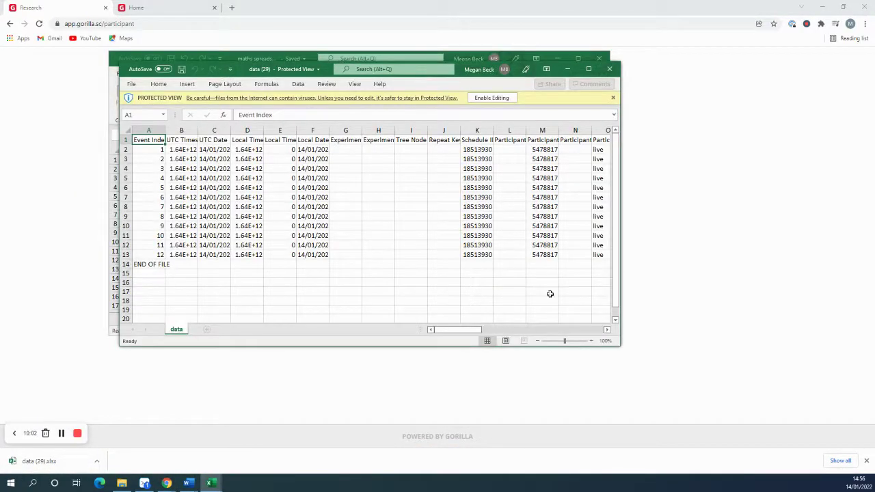
- Widen the data window and check the first trial's Correct score, ANSWER (Odd) and Digit
{"action": "left_click_drag", "start_coordinate": [619, 335], "coordinate": [748, 335]}
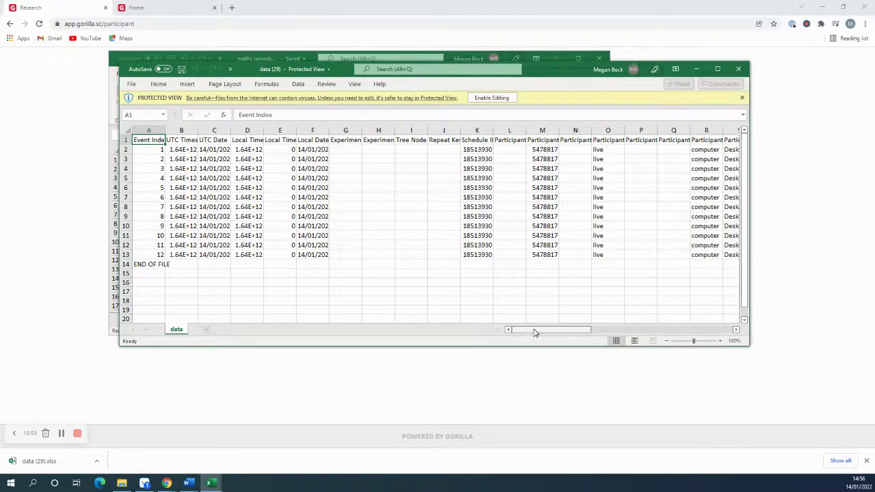
{"action": "left_click_drag", "start_coordinate": [533, 333], "coordinate": [655, 324]}
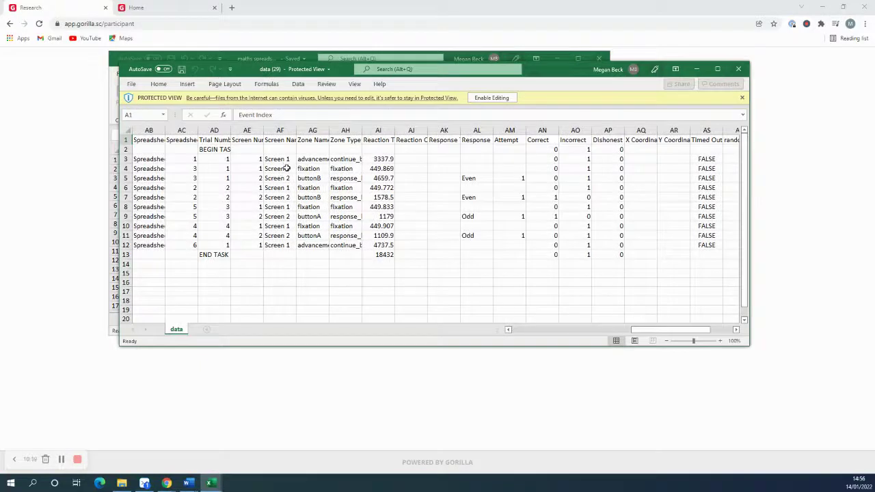
{"action": "left_click_drag", "start_coordinate": [638, 332], "coordinate": [648, 332]}
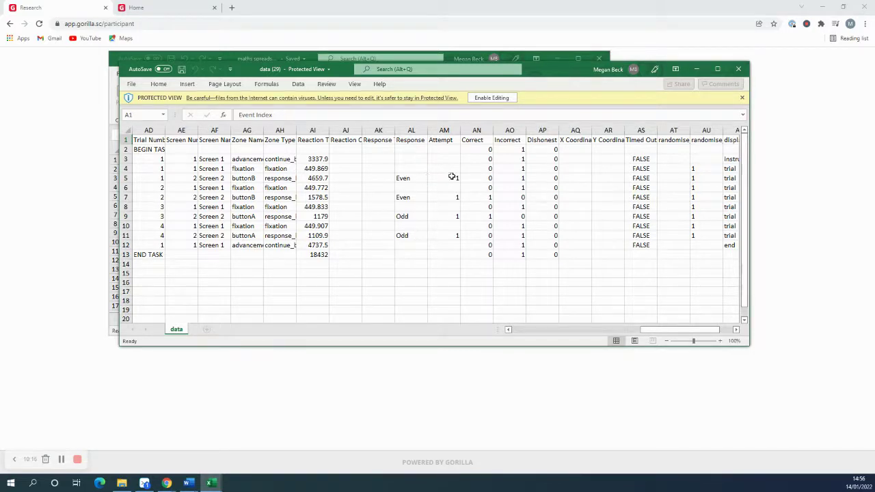
{"action": "left_click", "coordinate": [481, 177]}
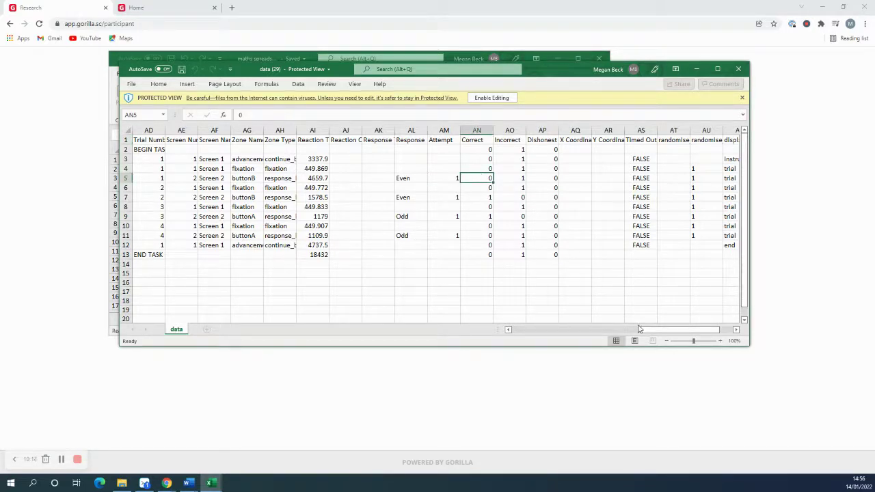
{"action": "left_click_drag", "start_coordinate": [649, 334], "coordinate": [658, 333]}
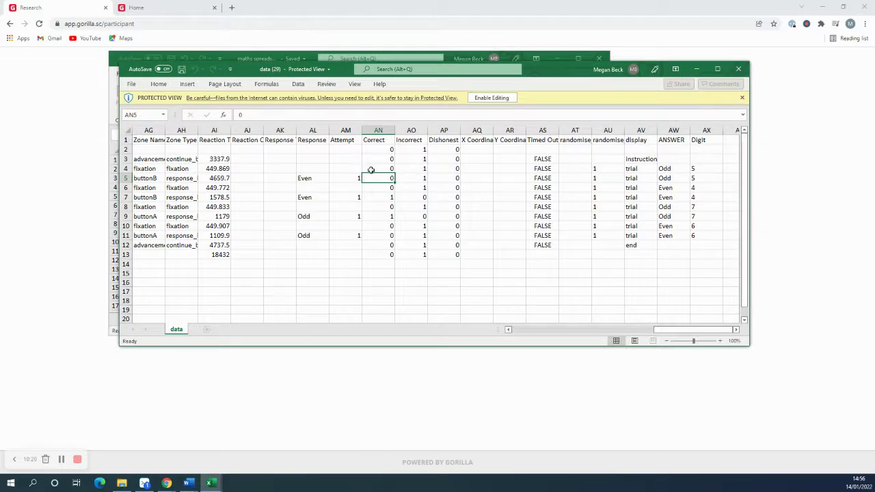
{"action": "left_click", "coordinate": [669, 178]}
{"action": "left_click", "coordinate": [706, 179]}
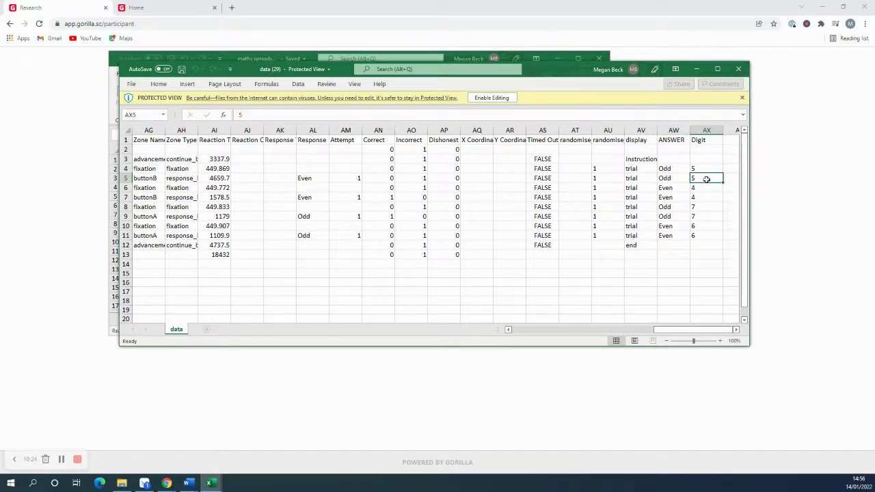
- Check the next trial's Response, Correct score, ANSWER and Digit, then minimise both Excel windows
{"action": "left_click", "coordinate": [323, 199]}
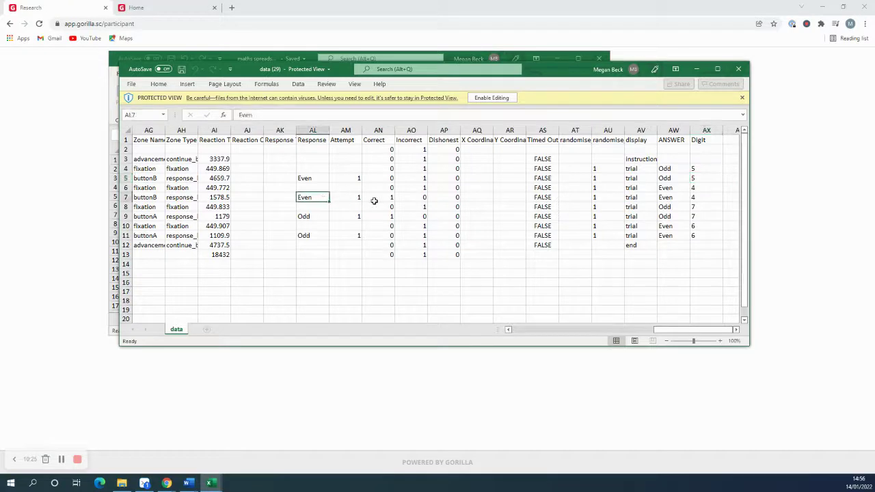
{"action": "left_click", "coordinate": [387, 199]}
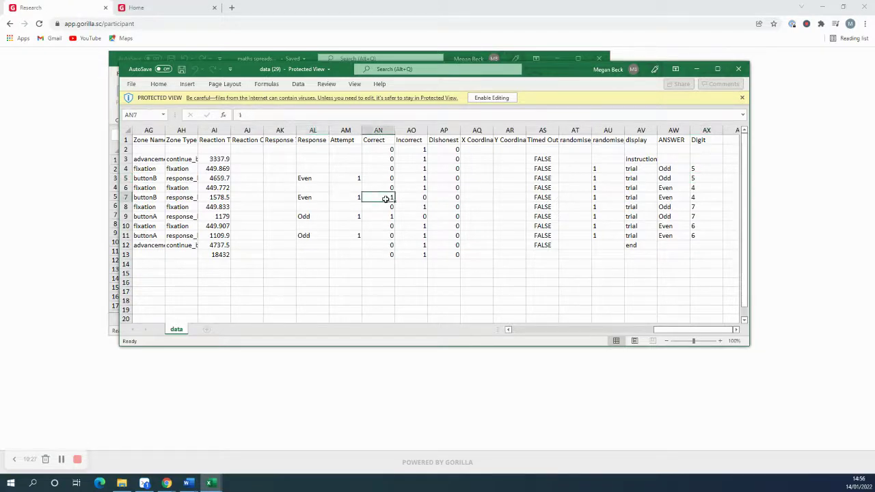
{"action": "left_click", "coordinate": [673, 197]}
{"action": "left_click", "coordinate": [695, 197]}
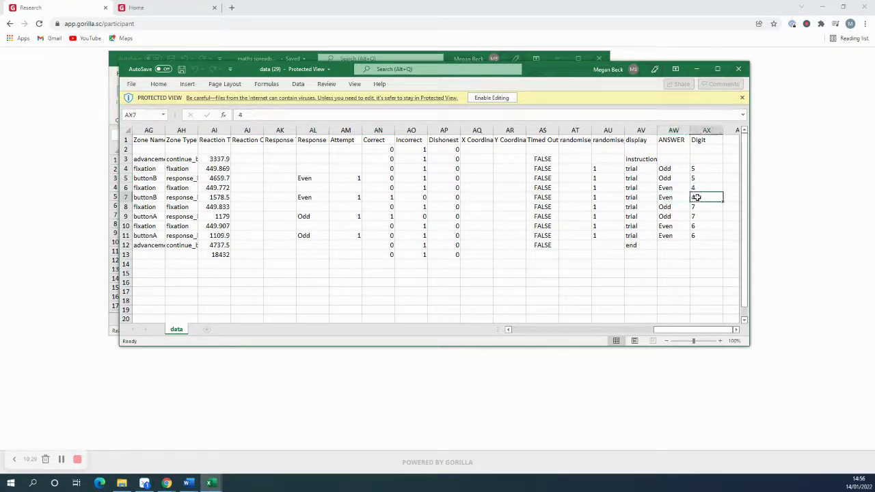
{"action": "double_click", "coordinate": [230, 130]}
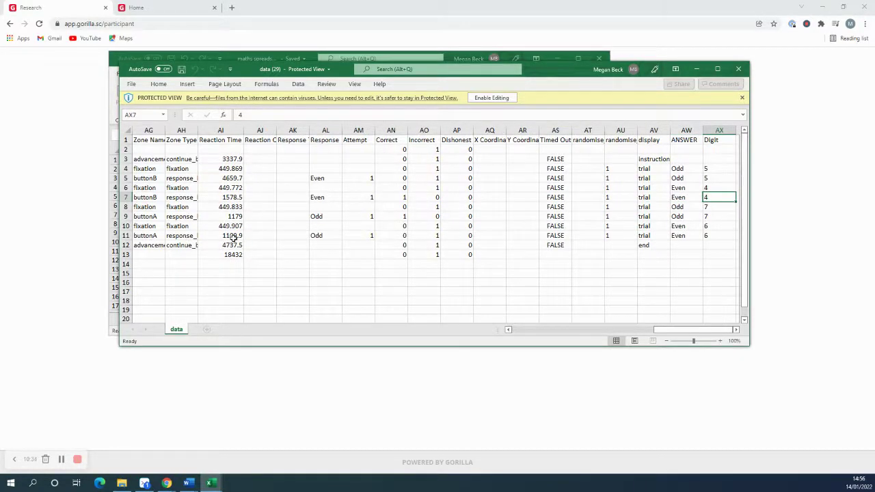
{"action": "left_click_drag", "start_coordinate": [675, 330], "coordinate": [650, 334]}
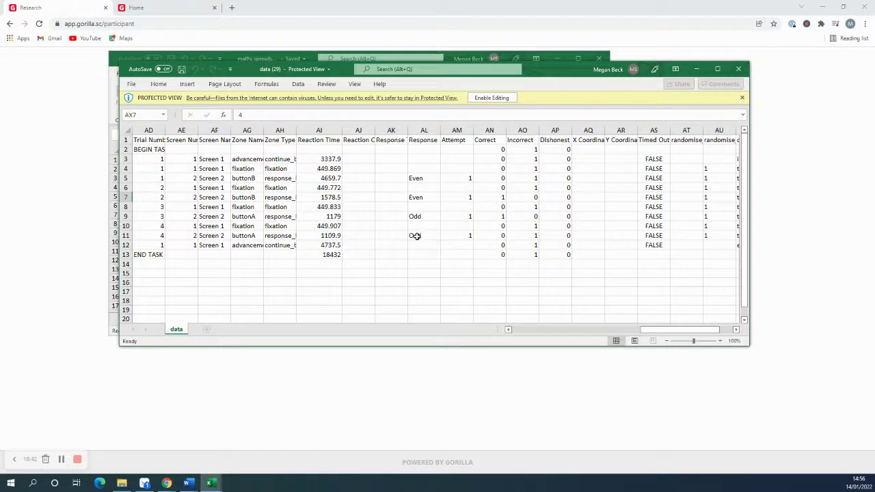
{"action": "left_click", "coordinate": [696, 69]}
{"action": "left_click", "coordinate": [558, 58]}
- Commit the Maths Task as version 1 with the description 'basic maths task'
{"action": "left_click", "coordinate": [441, 248]}
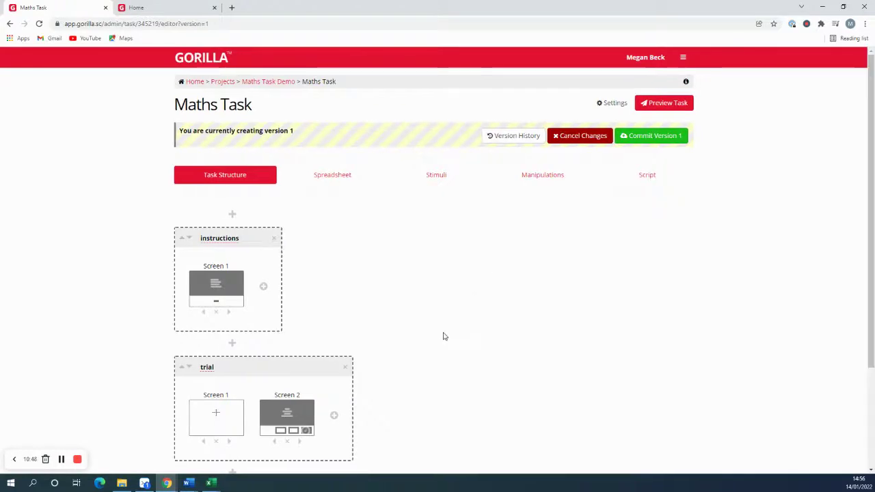
{"action": "left_click", "coordinate": [647, 141]}
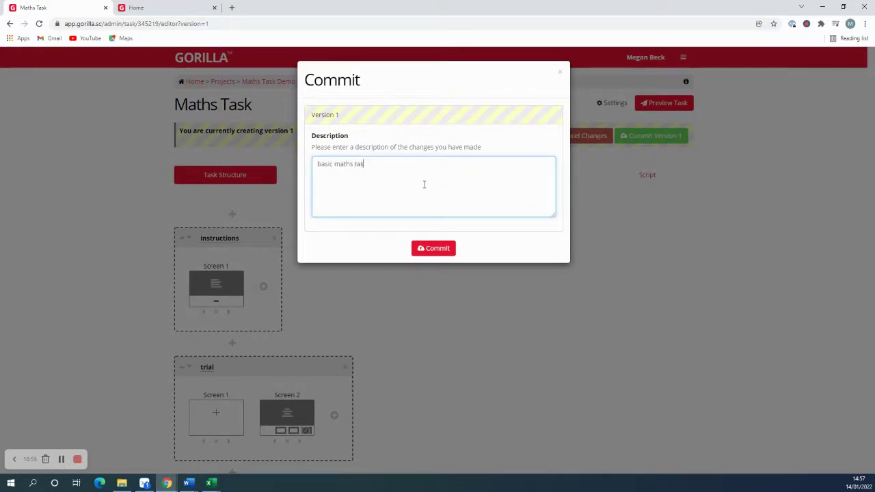
{"action": "left_click", "coordinate": [433, 248]}
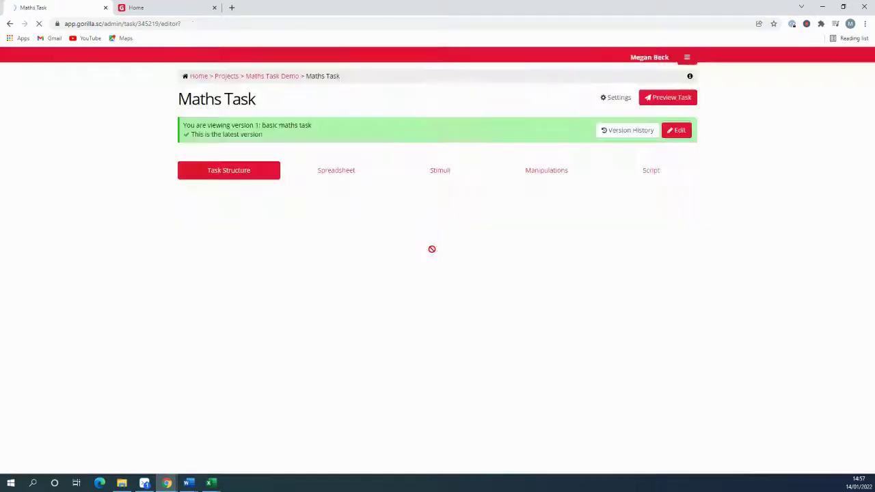
- Confirm version 1 in the Version History, then switch to the Gorilla home page
{"action": "left_click", "coordinate": [622, 143]}
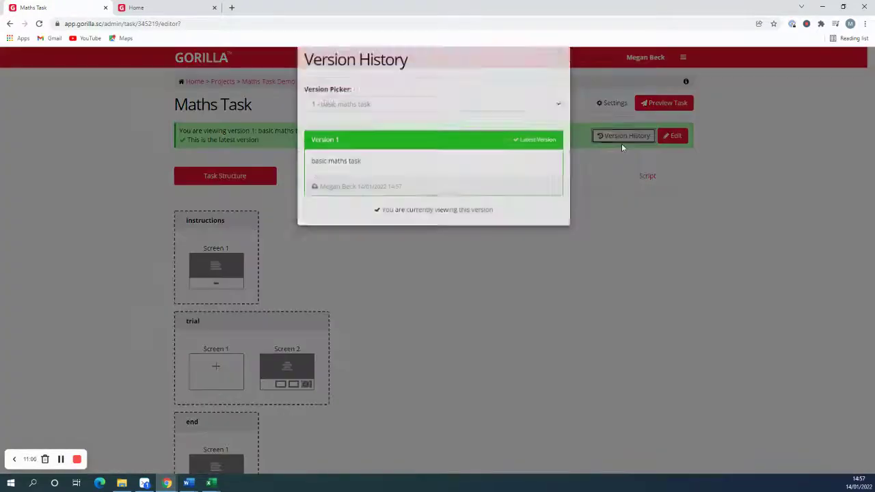
{"action": "left_click", "coordinate": [371, 127]}
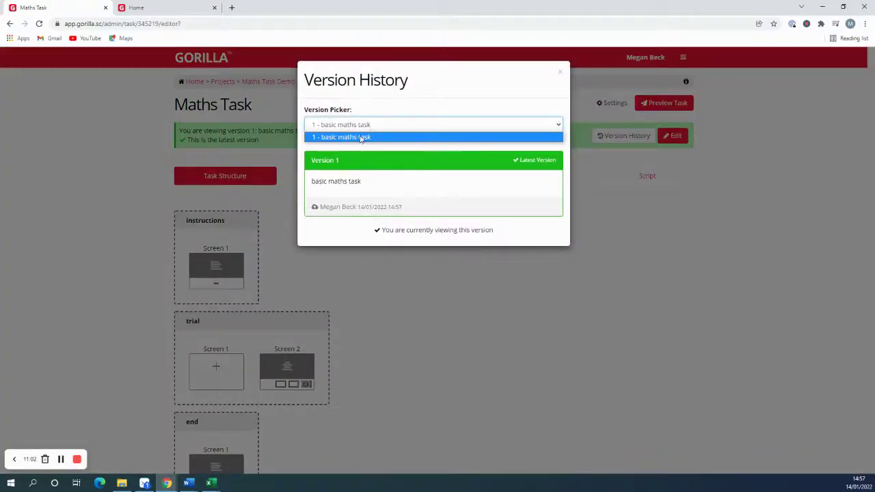
{"action": "left_click", "coordinate": [374, 137]}
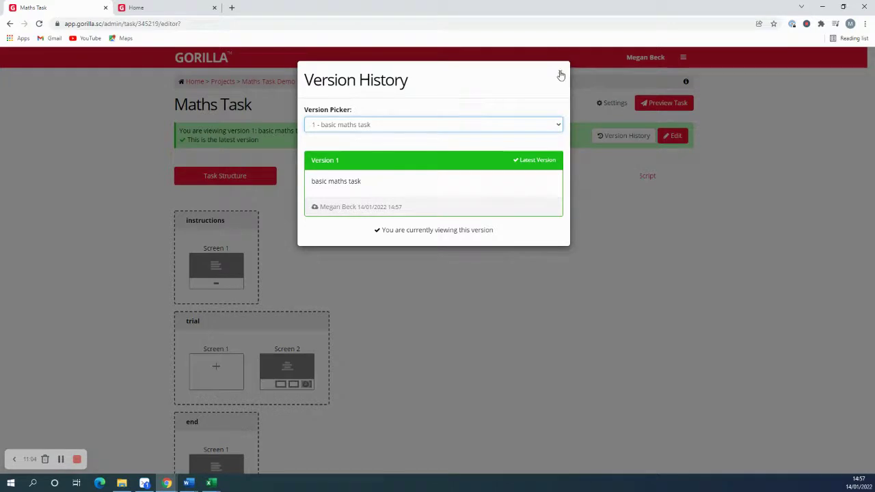
{"action": "left_click", "coordinate": [560, 72]}
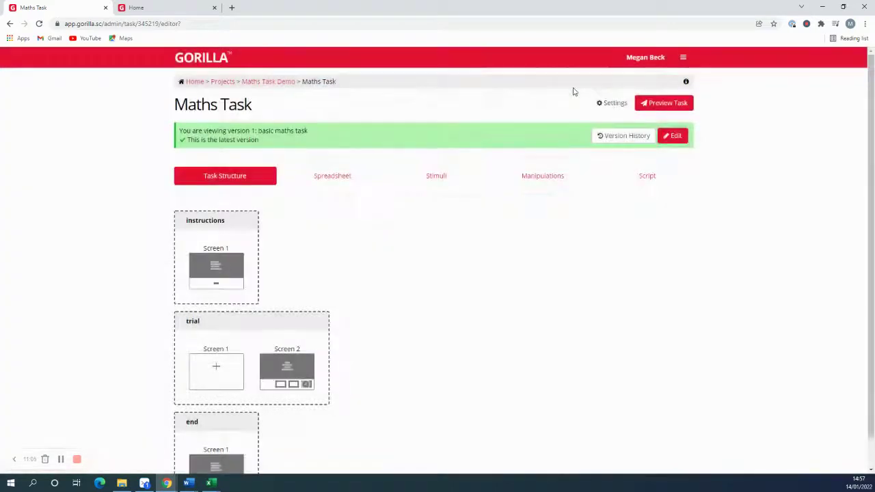
{"action": "left_click", "coordinate": [151, 13]}
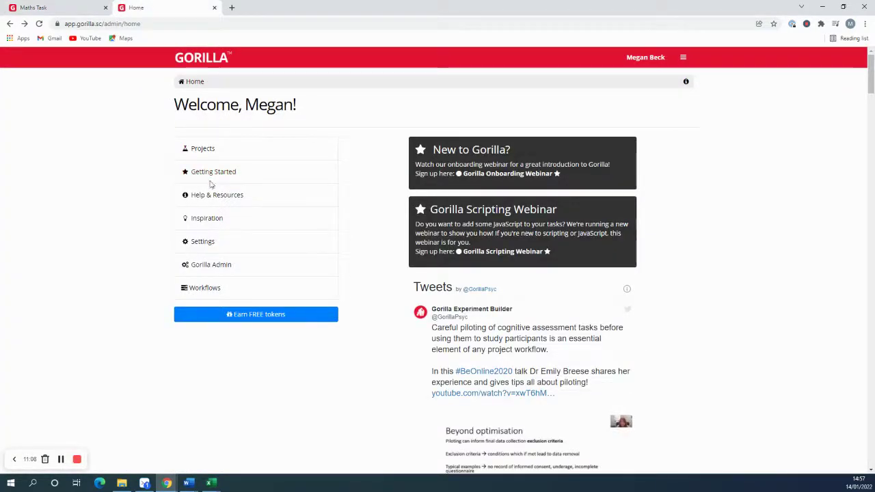
- Open the Support Documentation from Help & Resources and go to Tooling Reference: Zones
{"action": "left_click", "coordinate": [228, 203]}
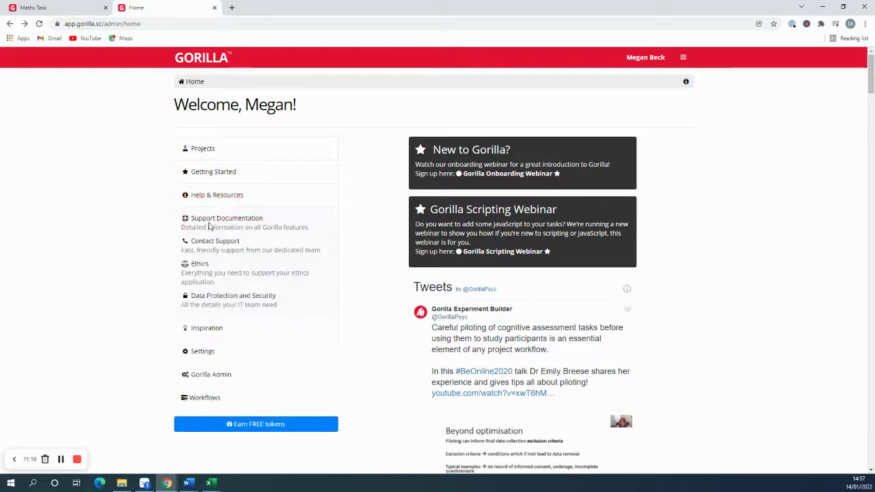
{"action": "left_click", "coordinate": [213, 225]}
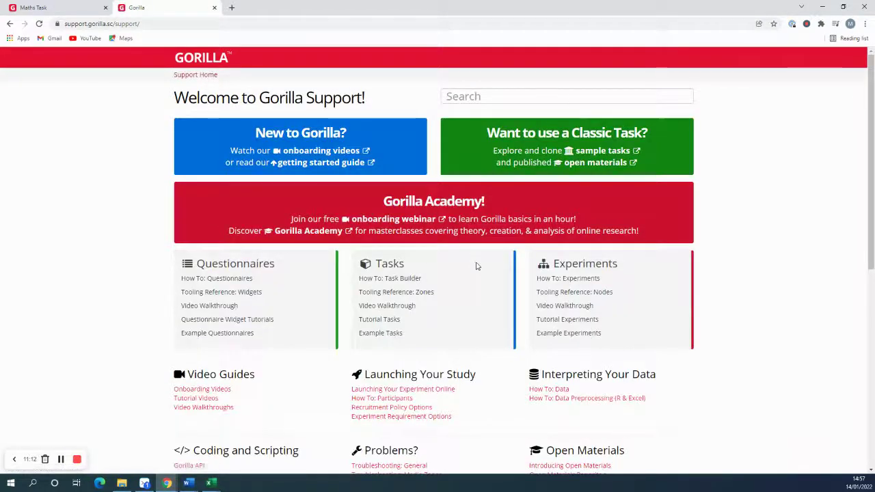
{"action": "scroll", "coordinate": [471, 274], "scroll_direction": "down", "scroll_amount": 2}
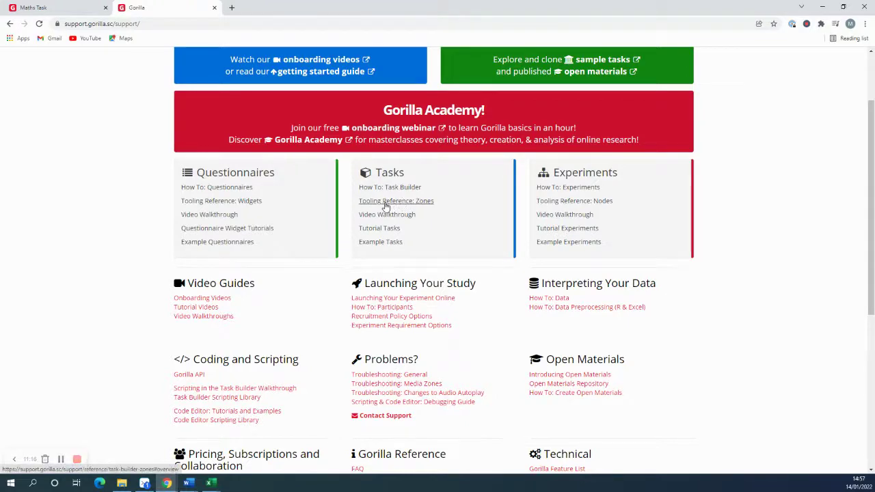
{"action": "left_click", "coordinate": [385, 201]}
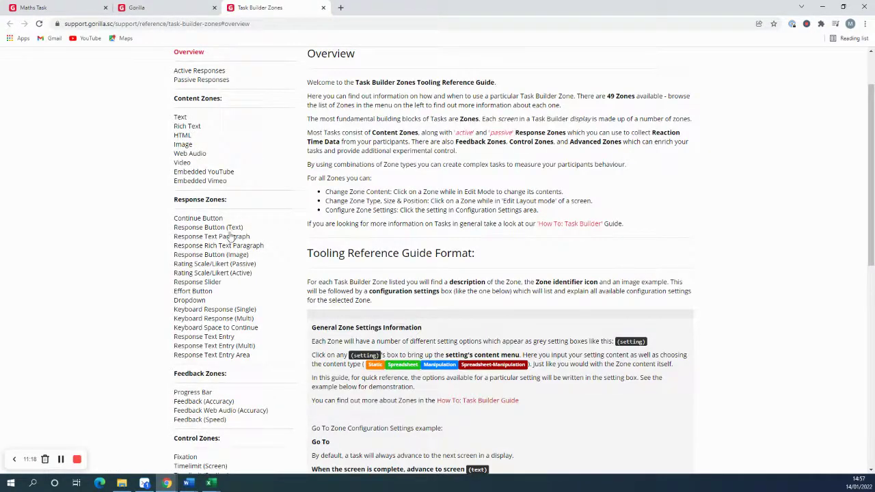
- Browse the Response Rich Text Paragraph, Response Text Paragraph, Response Button (Image) and Feedback (Accuracy) zone entries
{"action": "left_click", "coordinate": [225, 245]}
{"action": "left_click", "coordinate": [226, 237]}
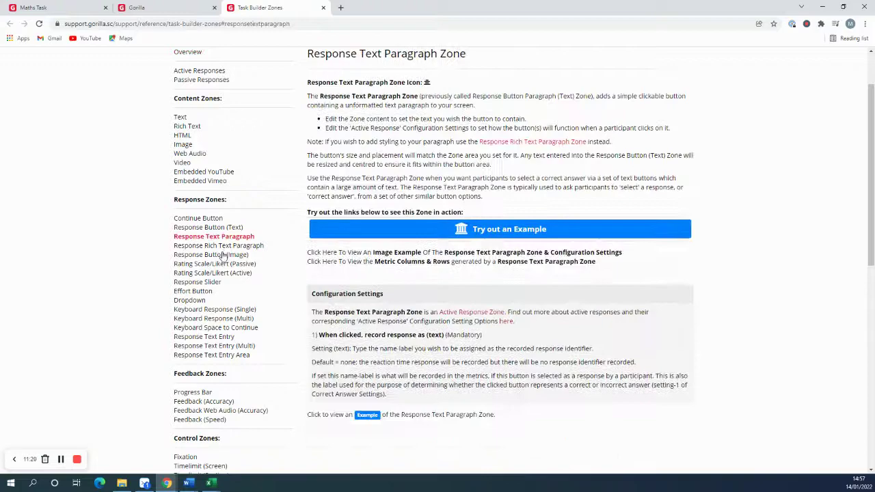
{"action": "left_click", "coordinate": [222, 255]}
{"action": "scroll", "coordinate": [217, 294], "scroll_direction": "down", "scroll_amount": 2}
{"action": "left_click", "coordinate": [216, 311]}
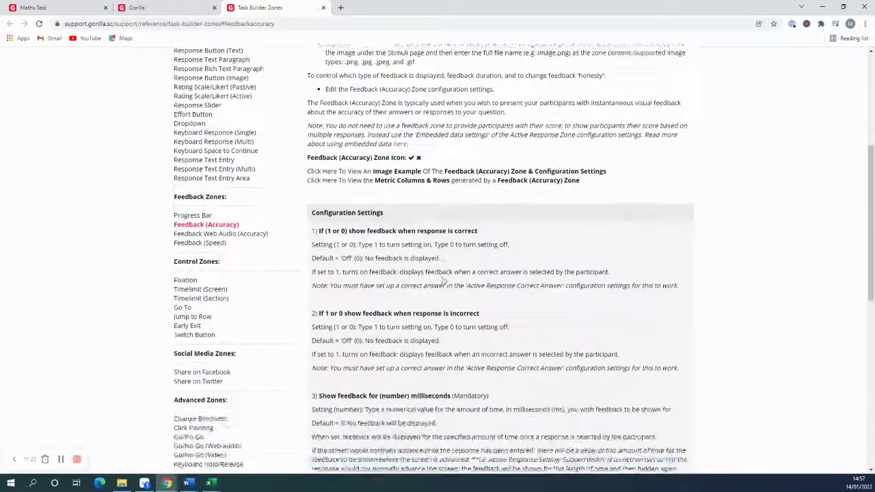
{"action": "scroll", "coordinate": [443, 276], "scroll_direction": "up", "scroll_amount": 2}
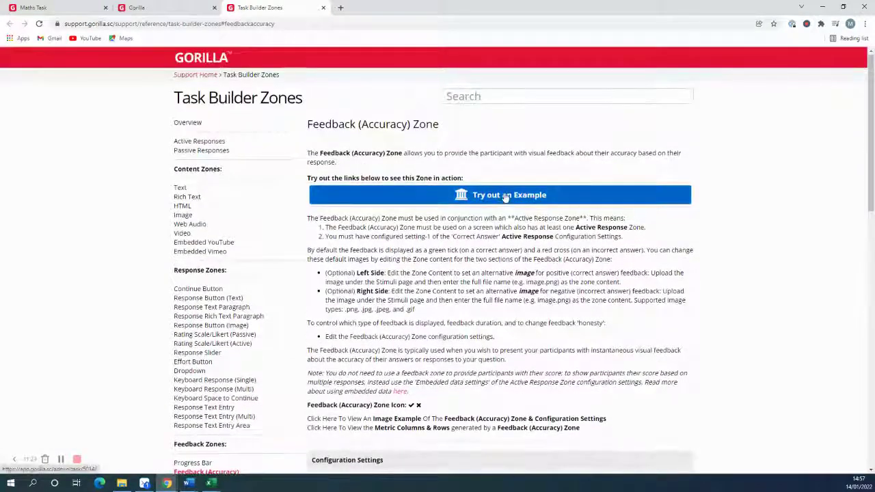
- Review the Rating Scale/Likert (Active/Passive) and Response Button zone entries, then return to Support Home
{"action": "left_click", "coordinate": [253, 343]}
{"action": "left_click", "coordinate": [231, 334]}
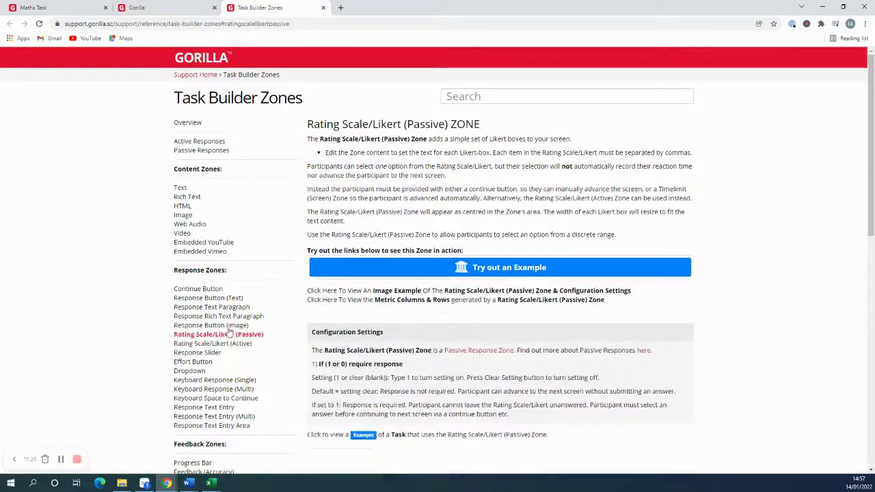
{"action": "left_click", "coordinate": [228, 325]}
{"action": "left_click", "coordinate": [223, 317]}
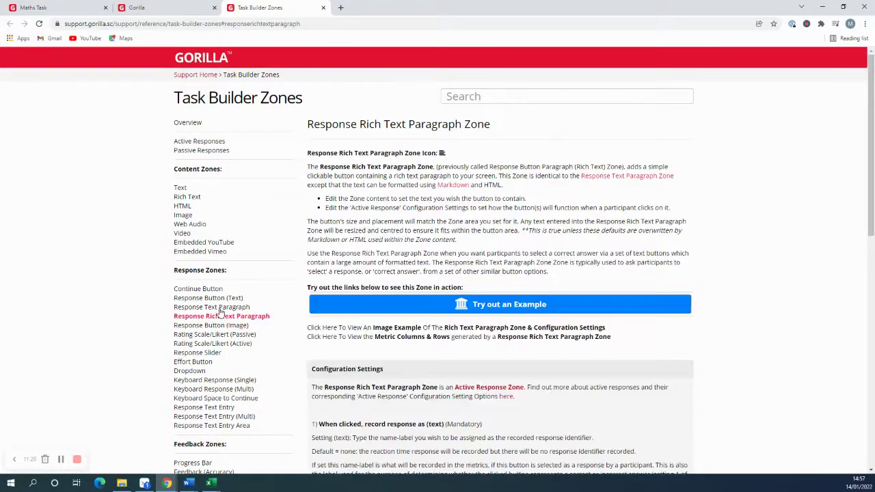
{"action": "left_click", "coordinate": [216, 308]}
{"action": "left_click", "coordinate": [208, 298]}
{"action": "scroll", "coordinate": [235, 283], "scroll_direction": "down", "scroll_amount": 3}
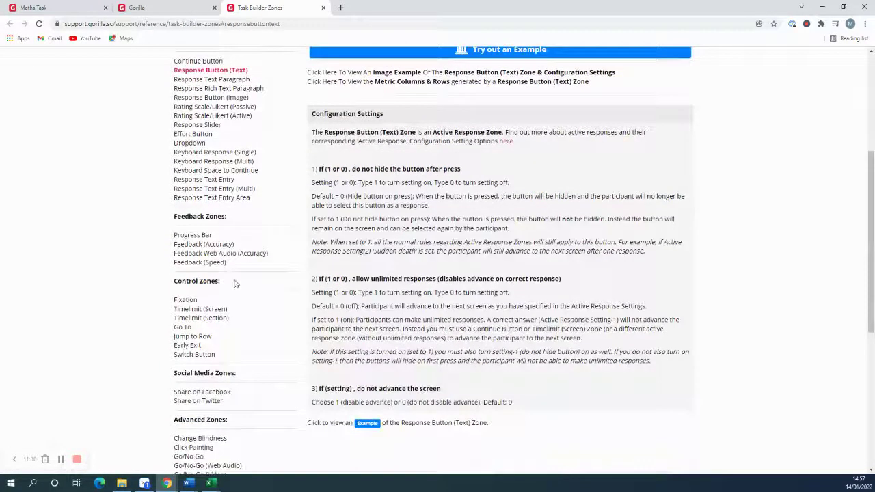
{"action": "scroll", "coordinate": [450, 293], "scroll_direction": "up", "scroll_amount": 3}
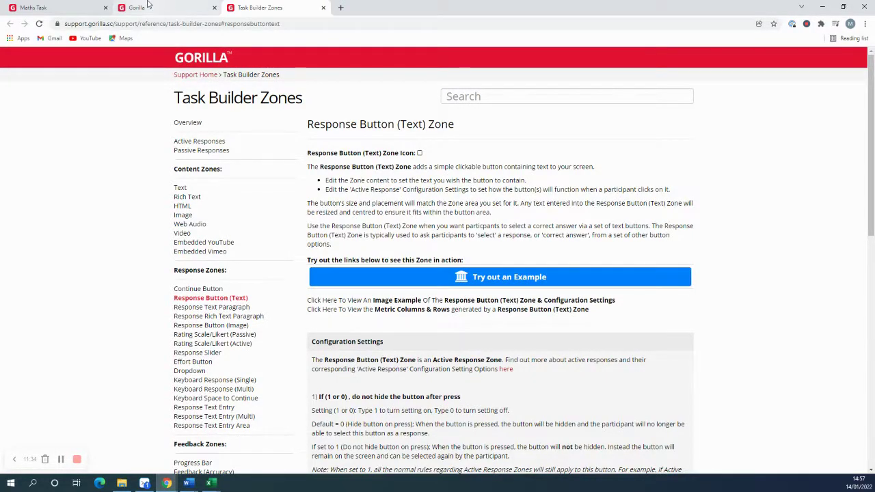
{"action": "left_click", "coordinate": [183, 75]}
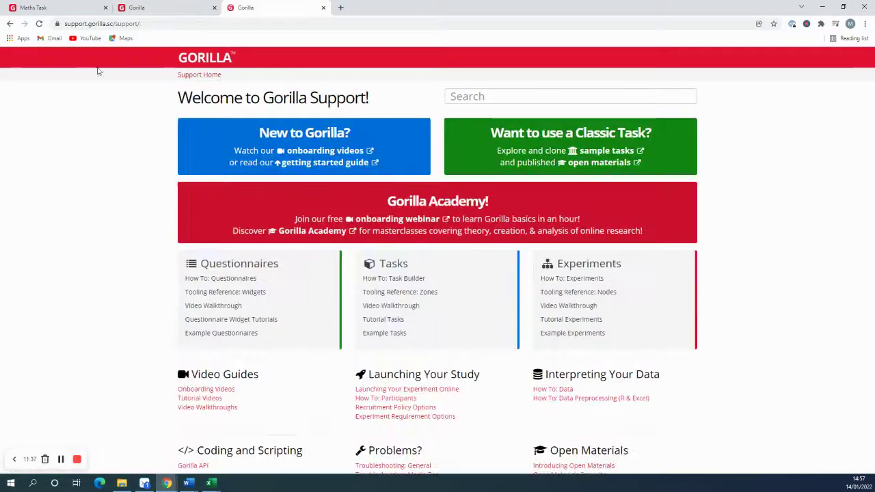
- Open the Get in Touch contact form and view its support-topic list without choosing one
{"action": "scroll", "coordinate": [321, 236], "scroll_direction": "down", "scroll_amount": 6}
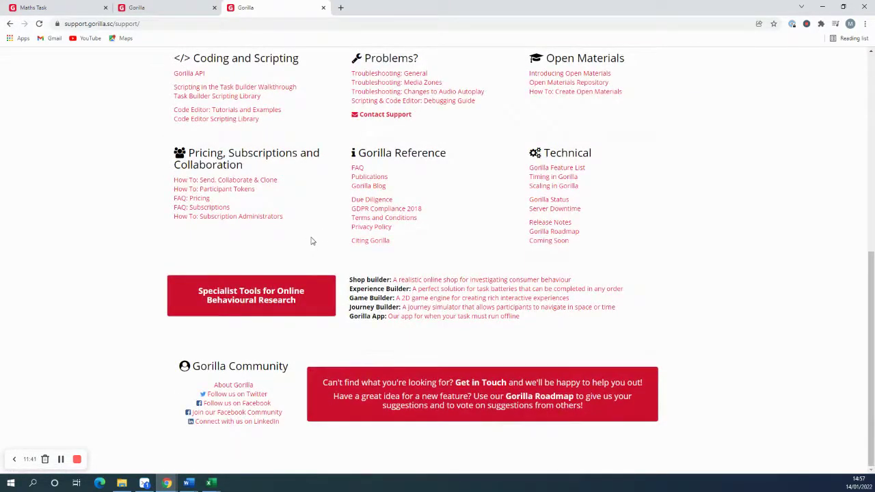
{"action": "left_click", "coordinate": [479, 384]}
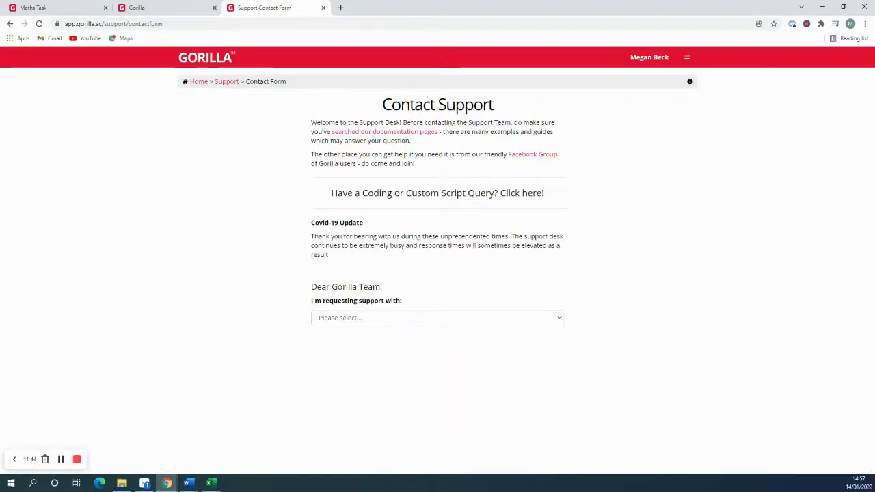
{"action": "left_click", "coordinate": [424, 322]}
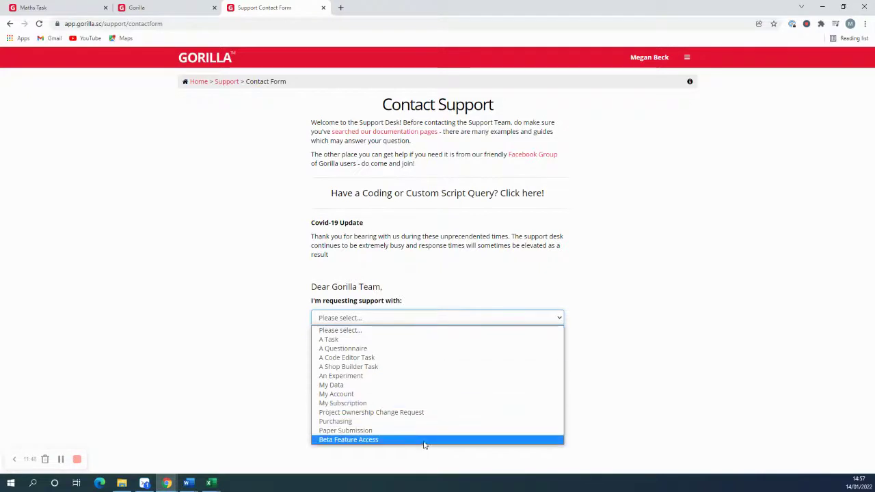
{"action": "left_click", "coordinate": [431, 275]}
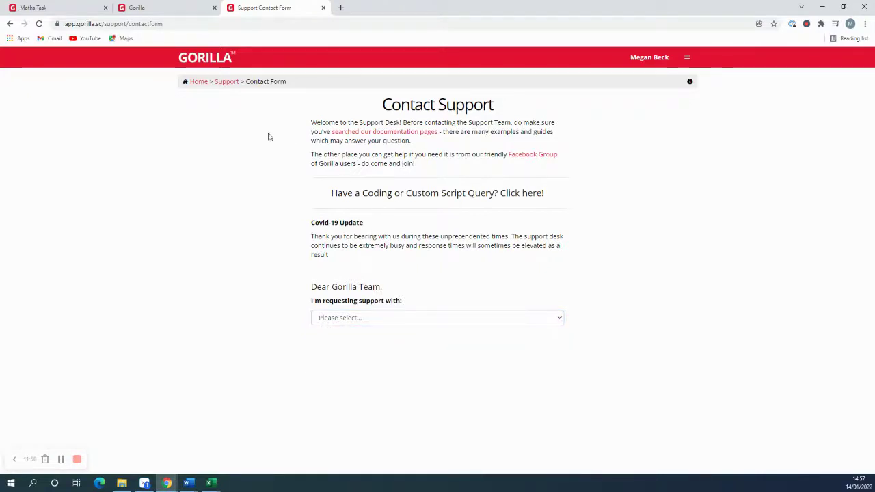
- Go back via the support documentation tab to the Maths Task editor
{"action": "left_click", "coordinate": [168, 7]}
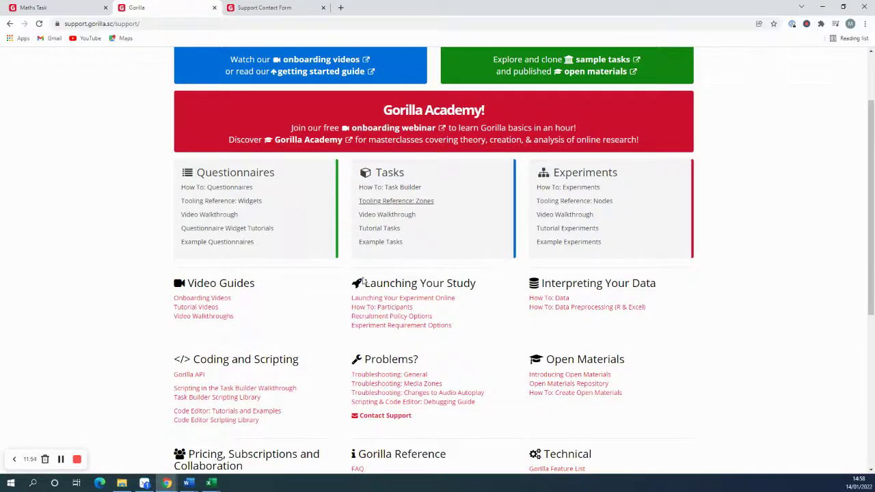
{"action": "scroll", "coordinate": [383, 306], "scroll_direction": "up", "scroll_amount": 2}
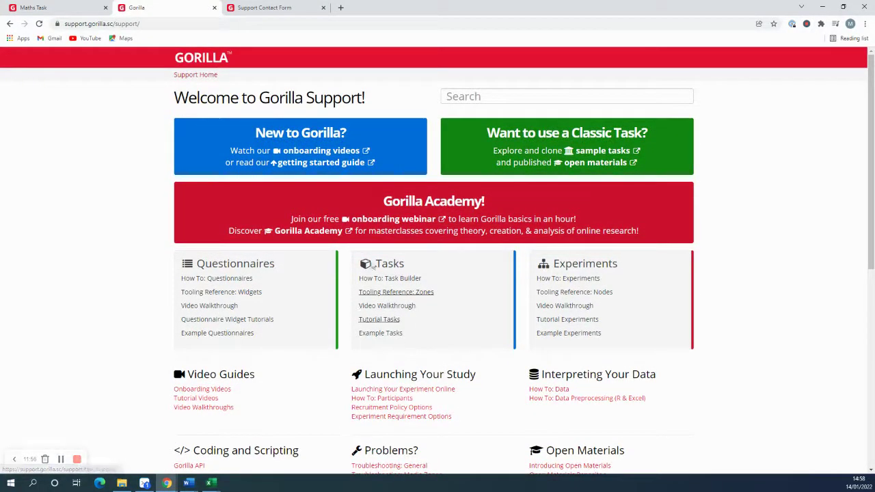
{"action": "left_click", "coordinate": [60, 5]}
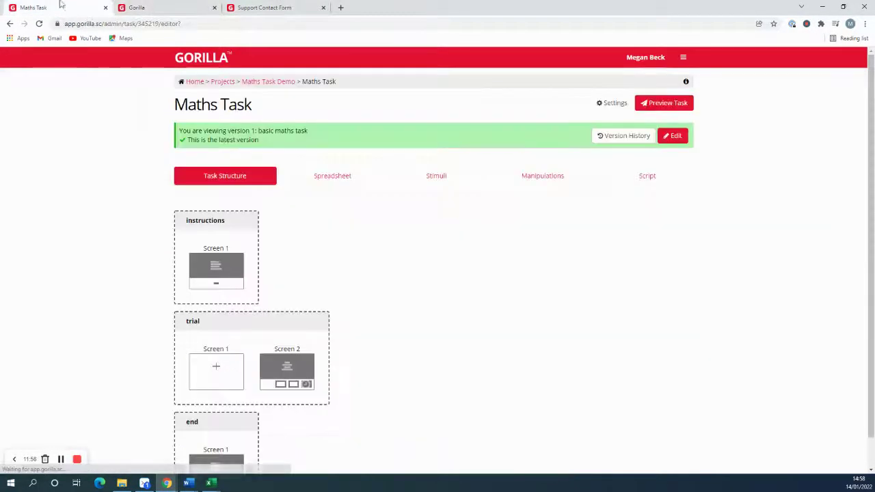